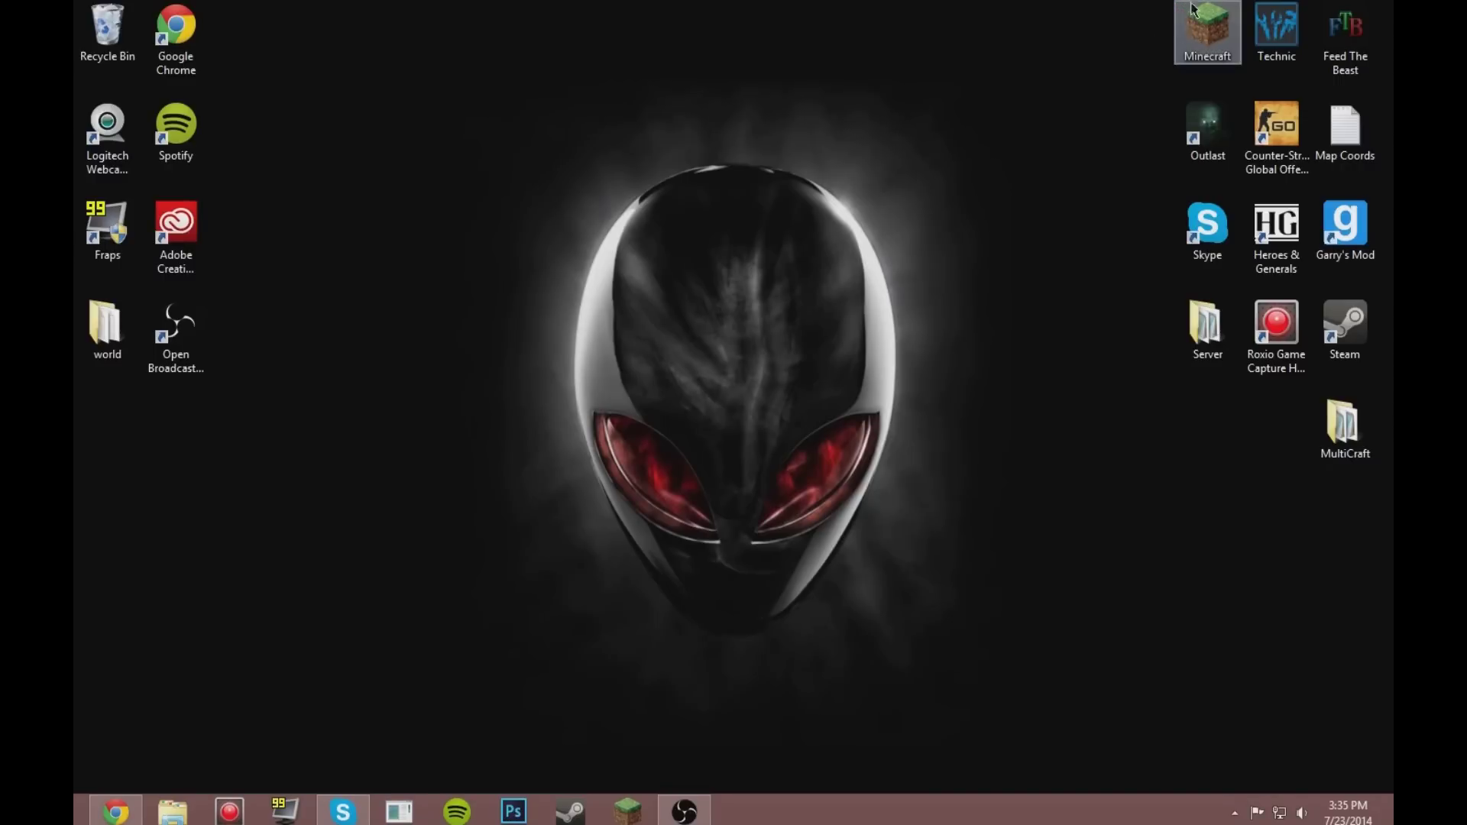
Restore Chrome to full screen and switch to the Minecraft Forge Downloads tab.
left_click_drag(1131, 5, 1152, 240)
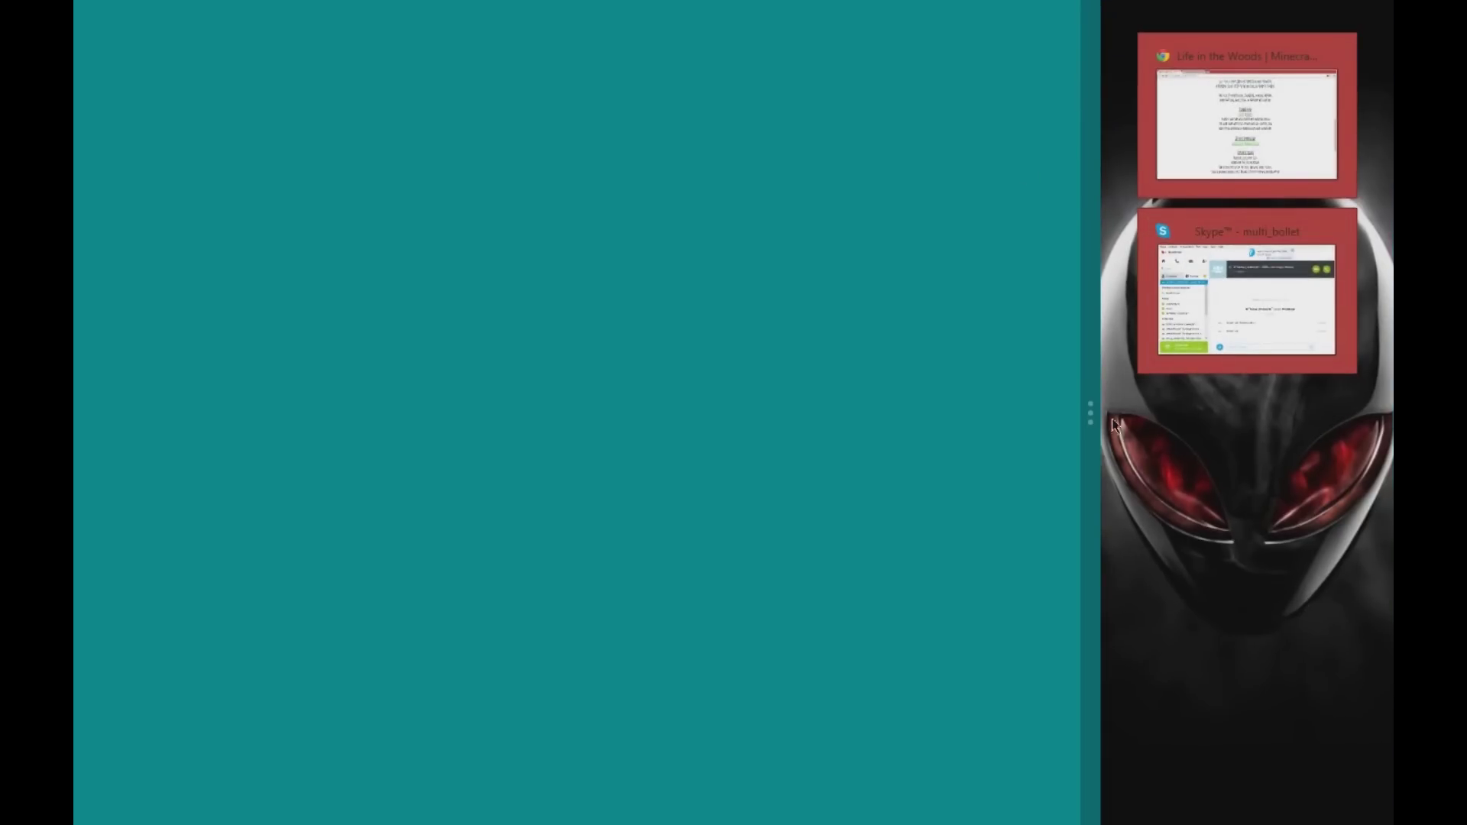
left_click_drag(1093, 414, 91, 405)
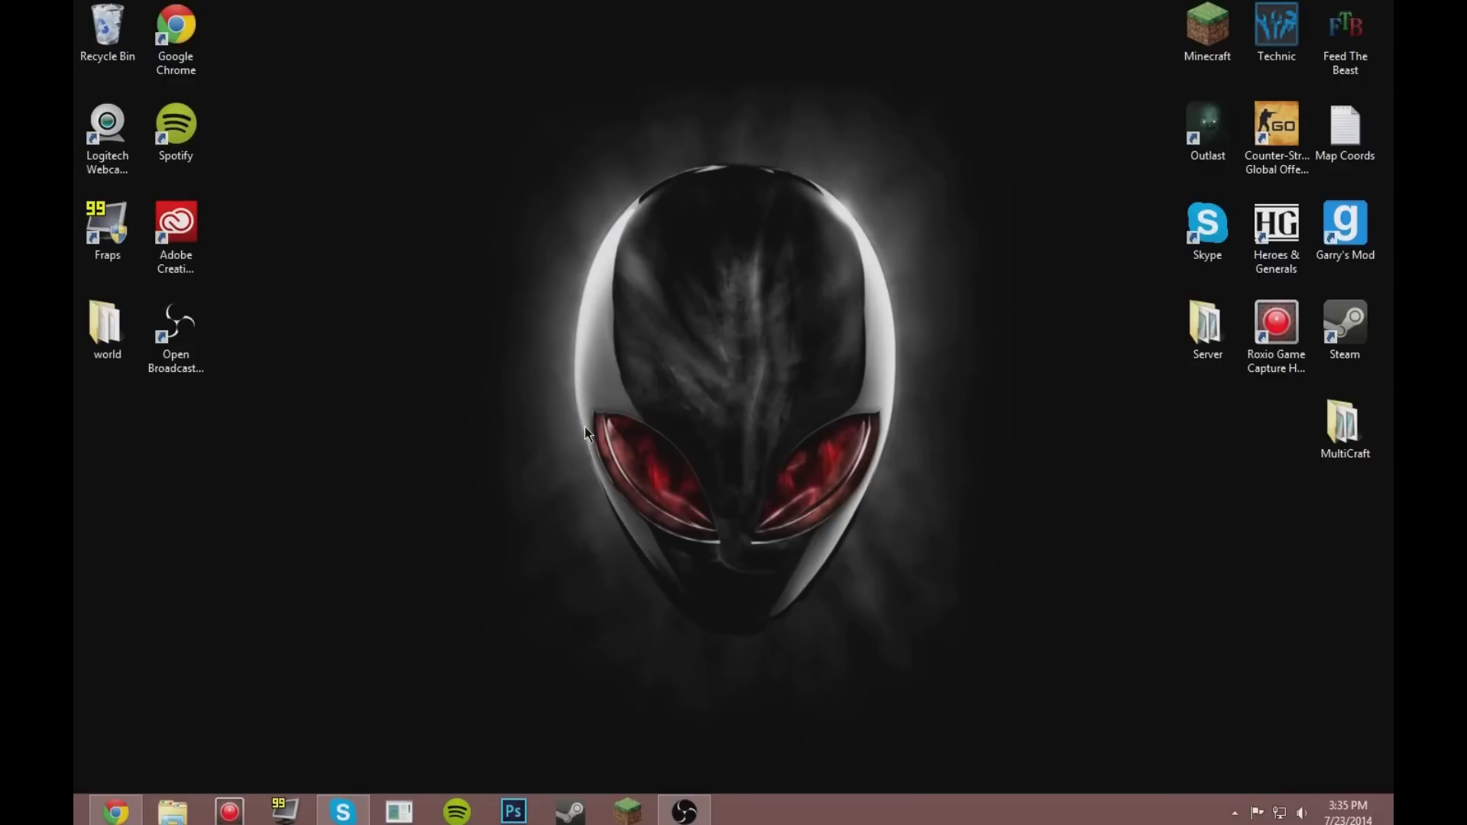
left_click(115, 812)
left_click(306, 7)
key("ctrl+shift+Tab")
left_click(306, 7)
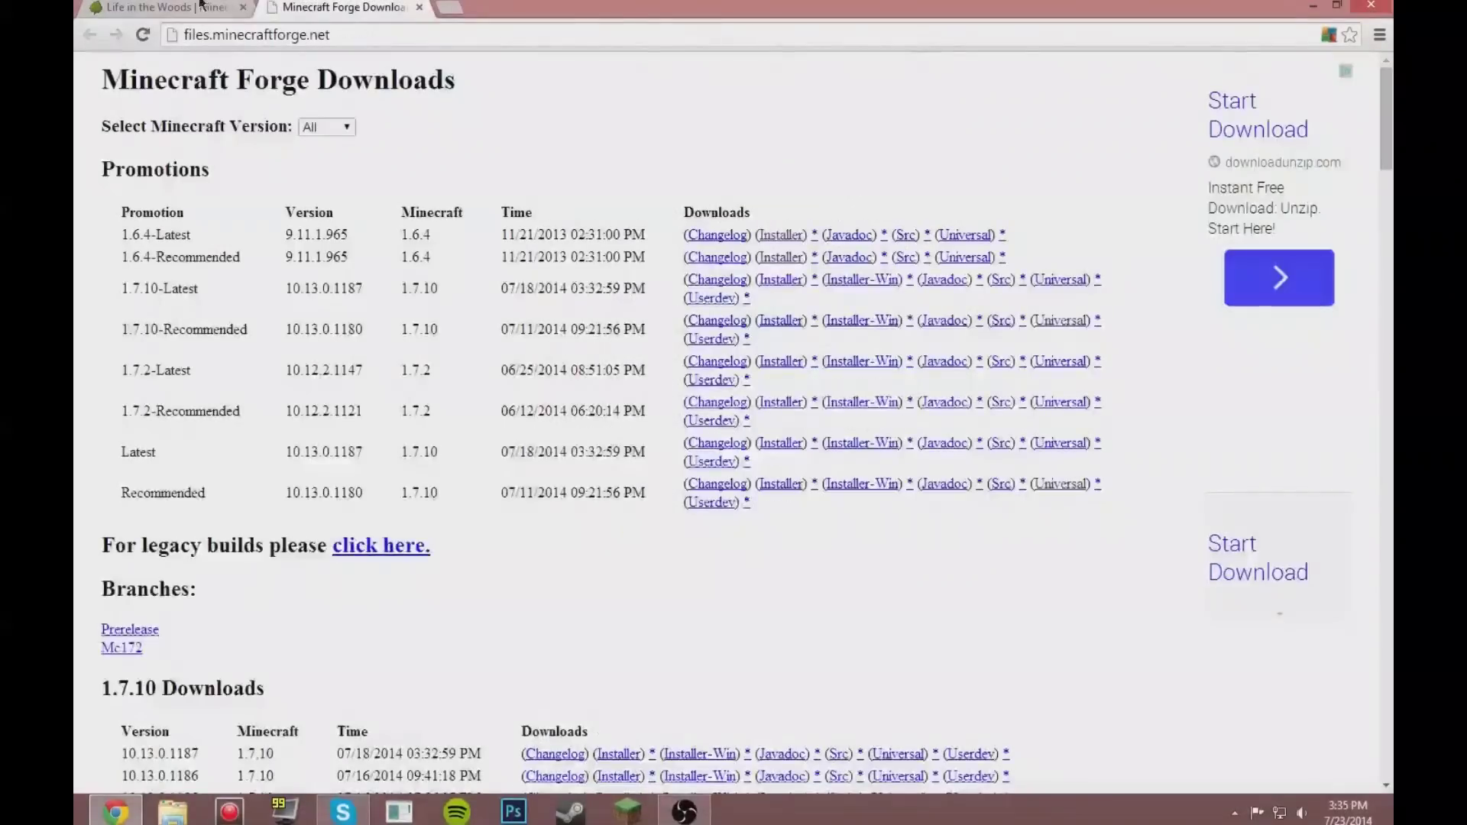
key("ctrl+shift+Tab")
left_click(320, 7)
Glance at the Life in the Woods tab, return to Forge Downloads, and scroll to 1.6.4-Latest.
key("ctrl+Tab")
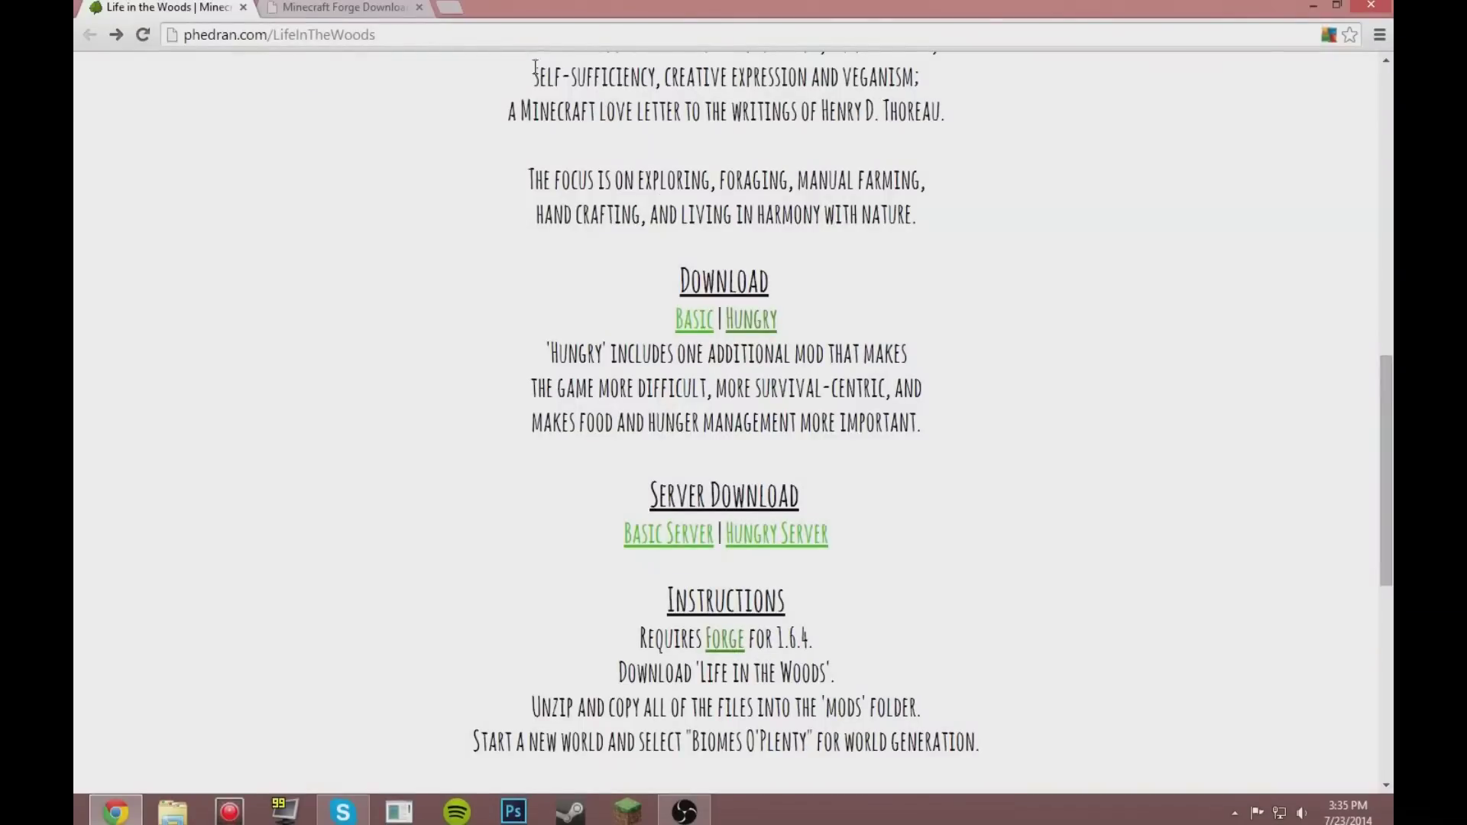
left_click(353, 4)
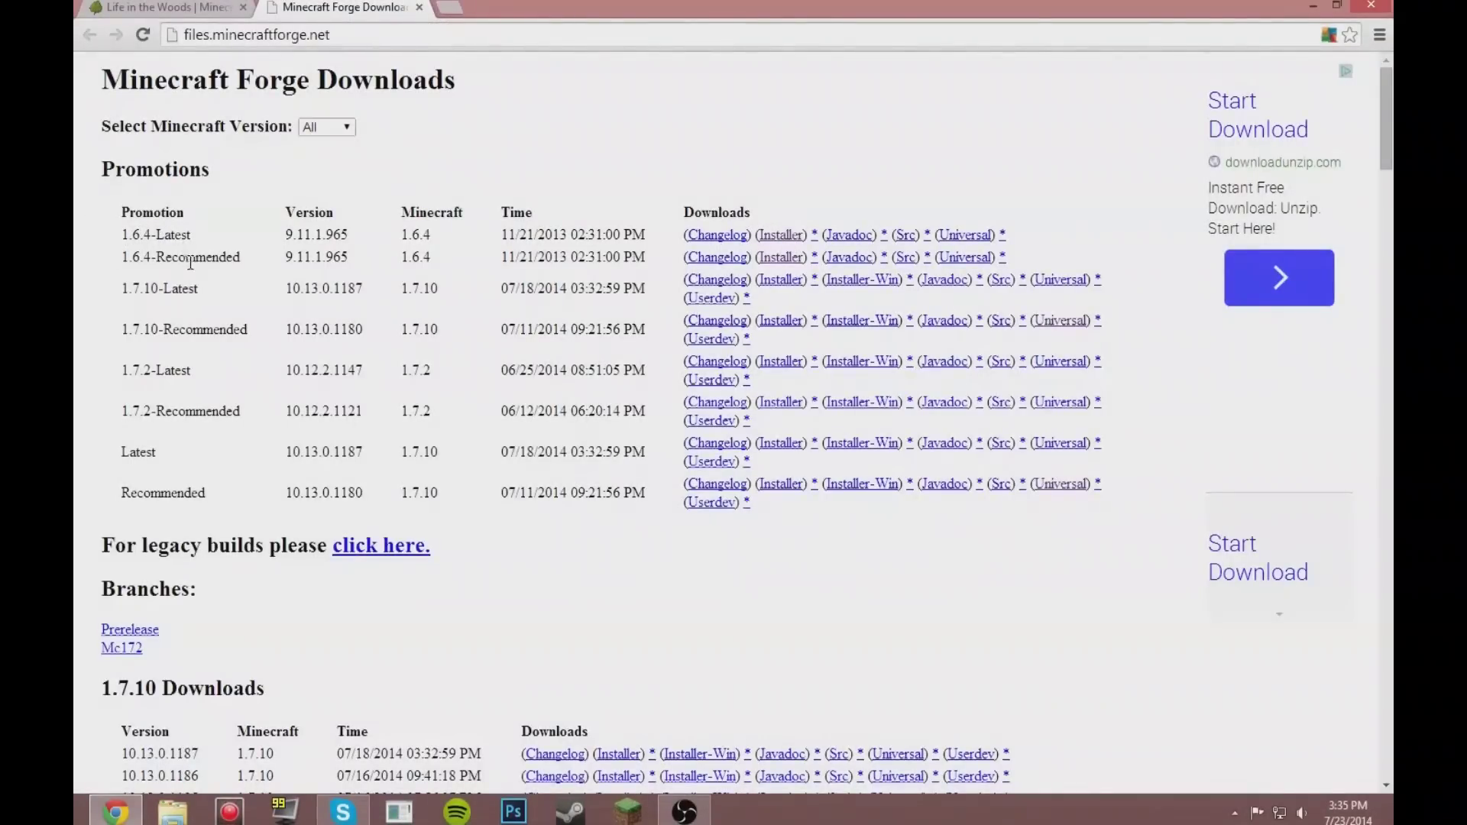
scroll(805, 413, "down", 20)
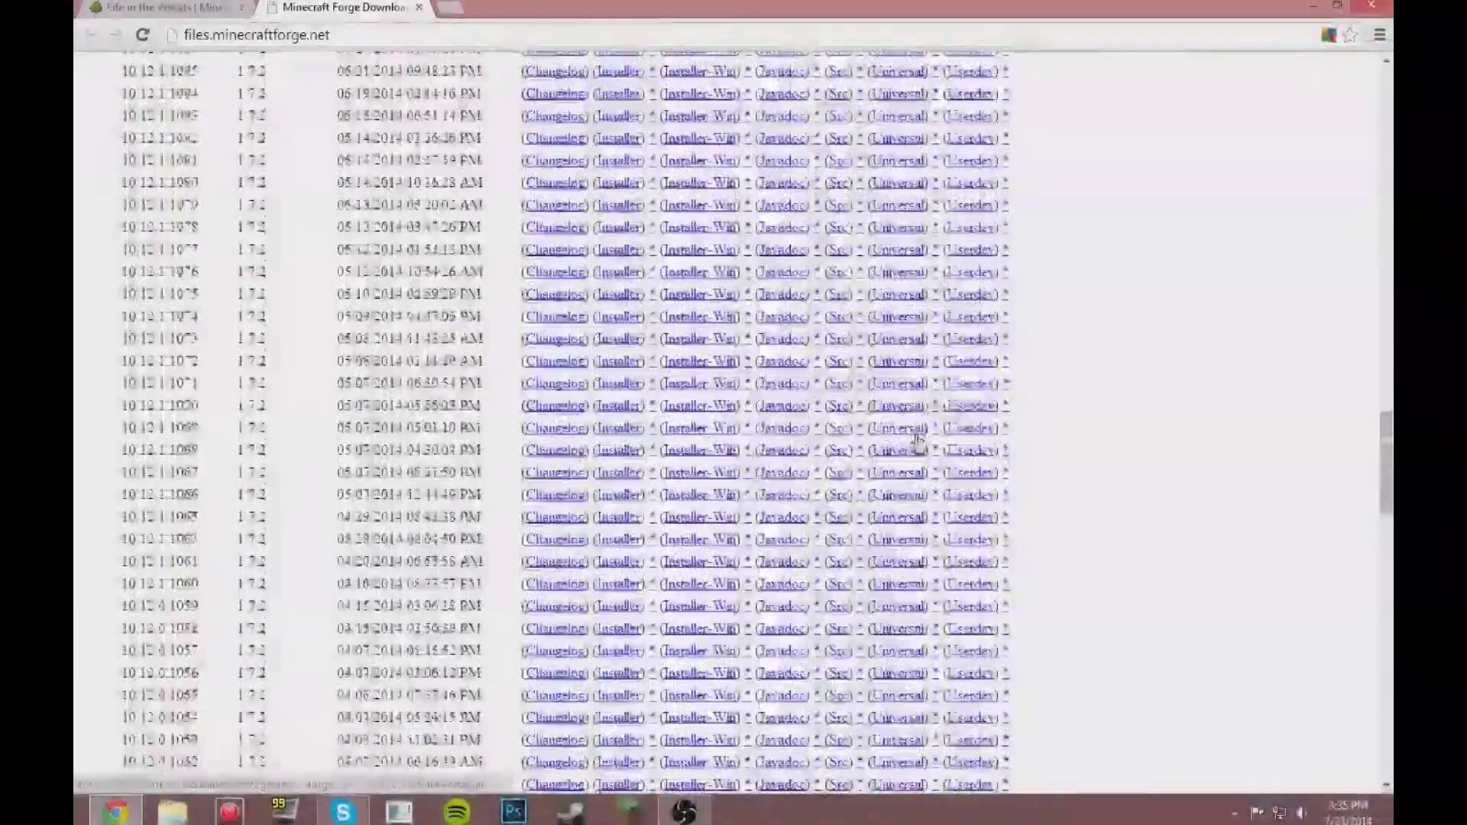
scroll(917, 437, "down", 20)
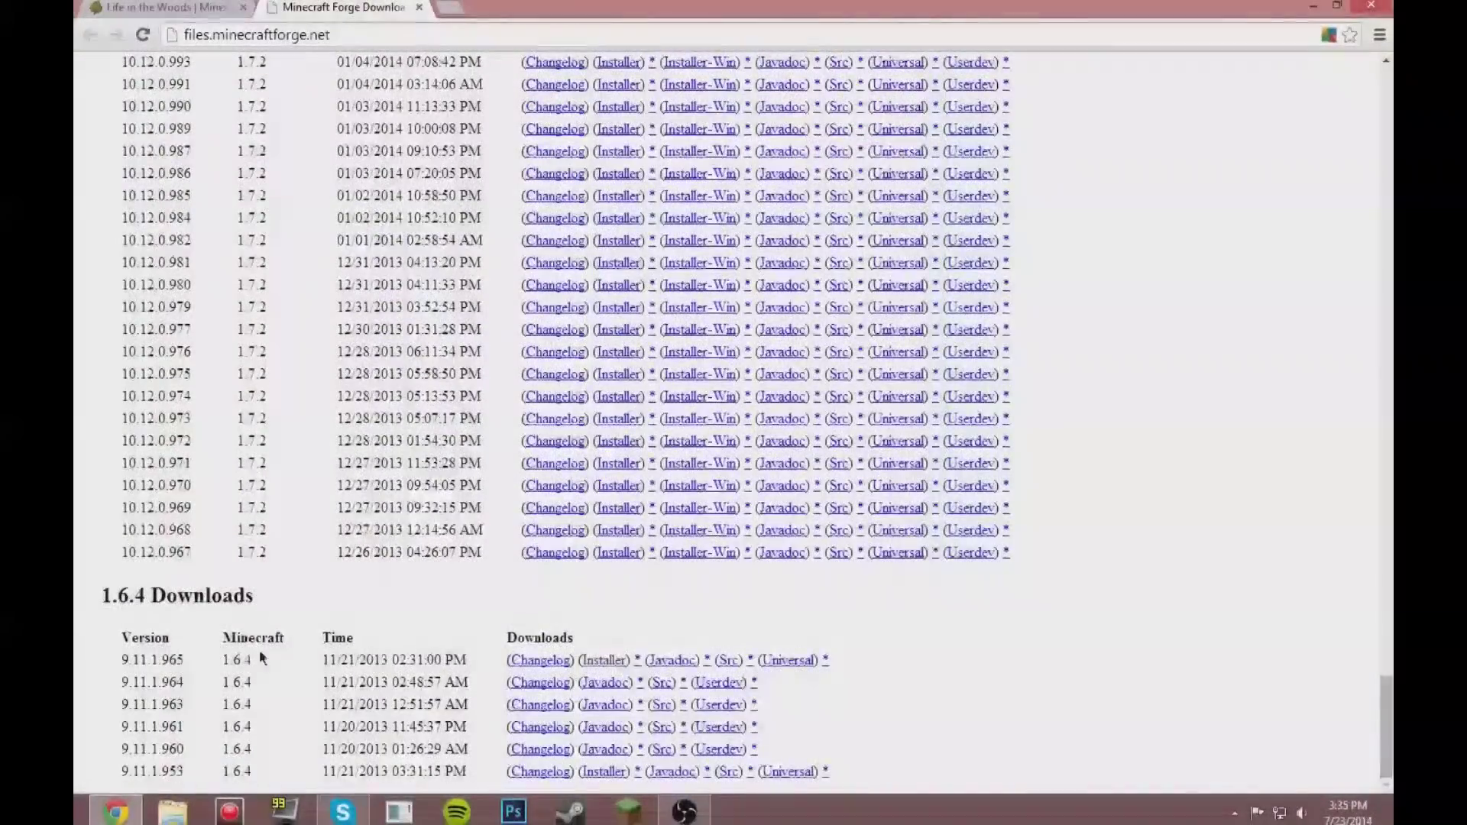
left_click_drag(1385, 733, 1386, 135)
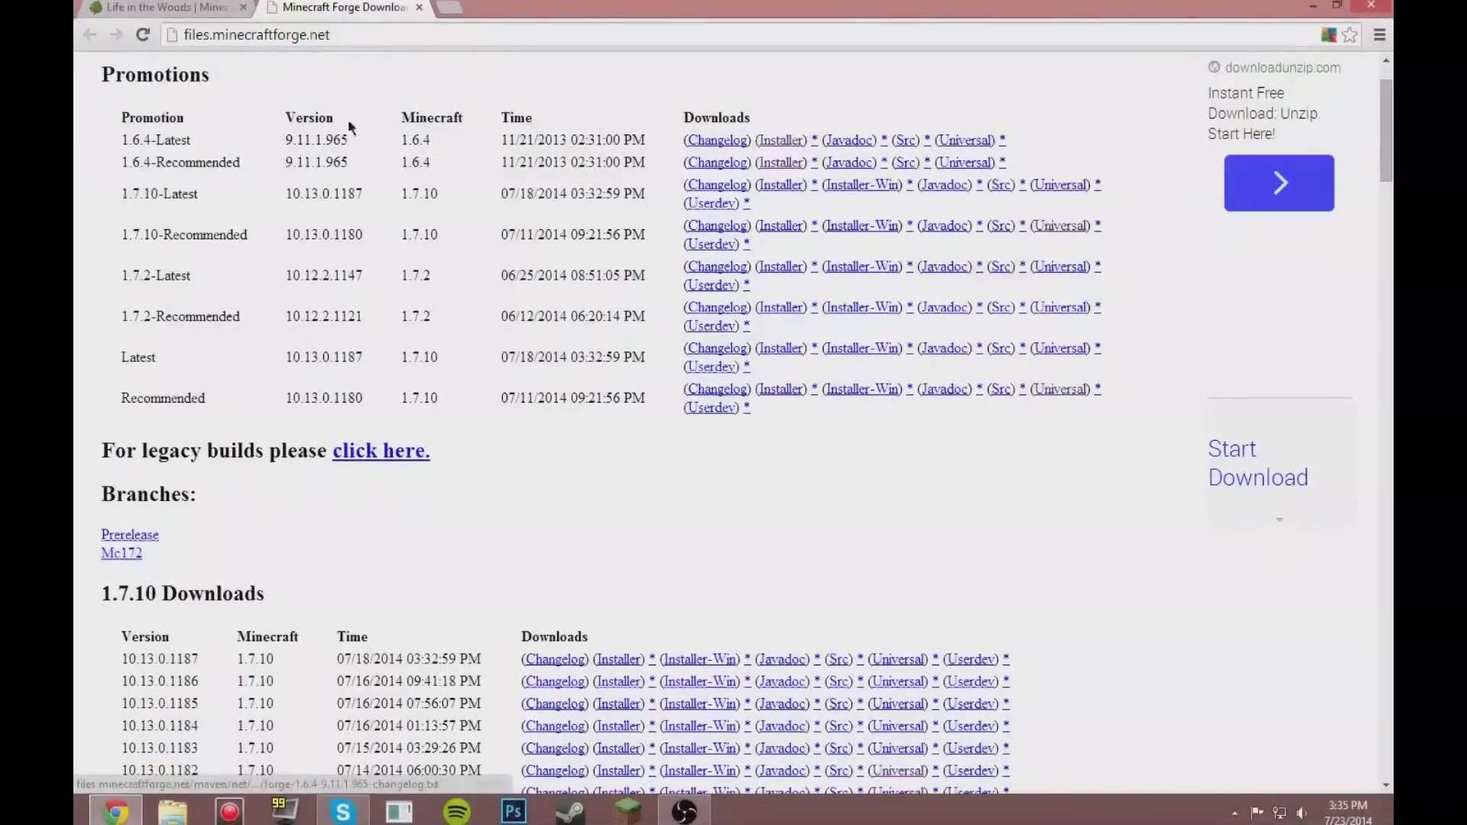
Download the Forge 1.6.4-Latest installer via adf.ly, skipping the ad and keeping the file.
left_click(778, 145)
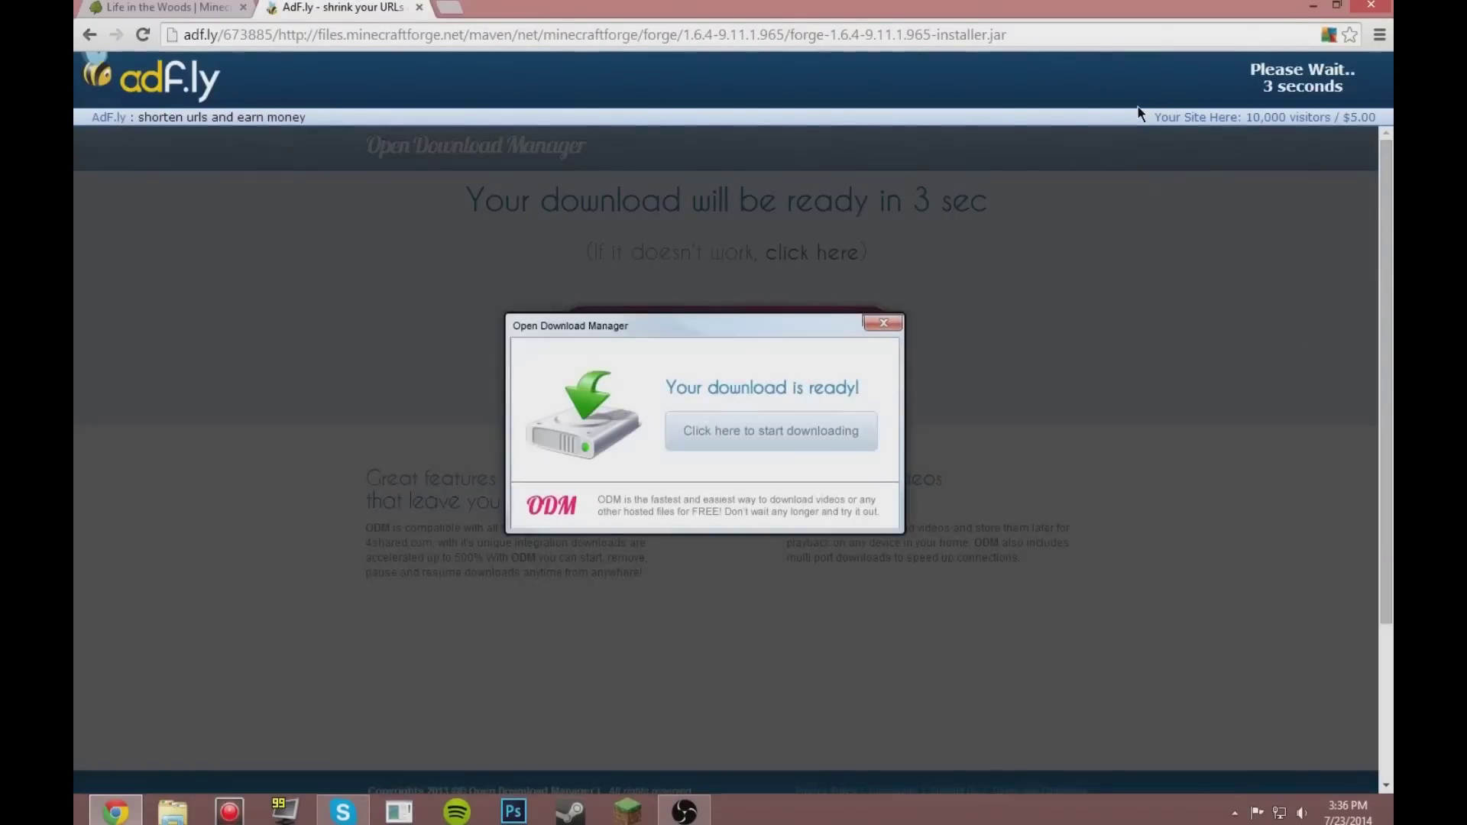
left_click(883, 323)
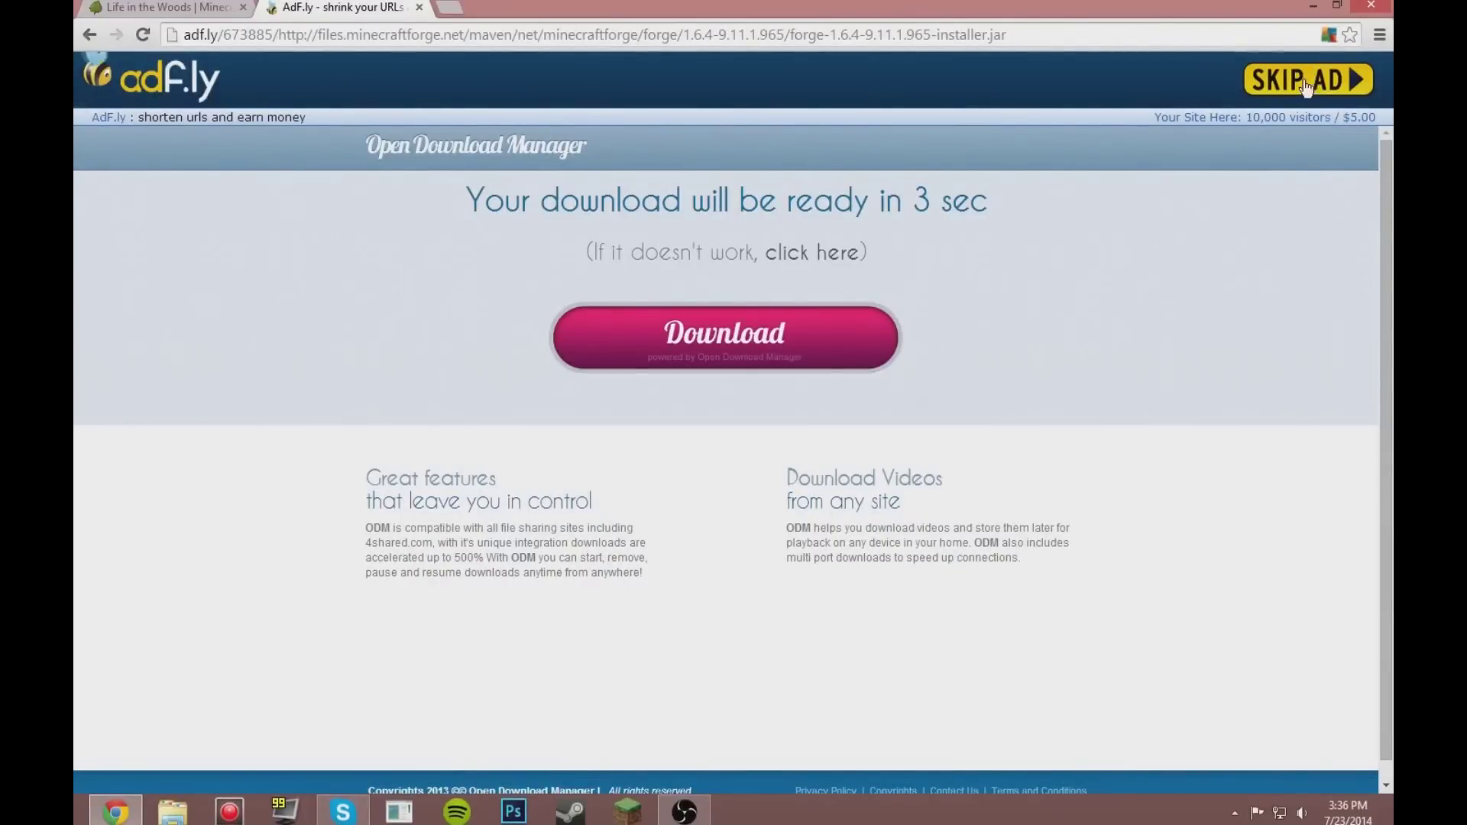
left_click(1305, 79)
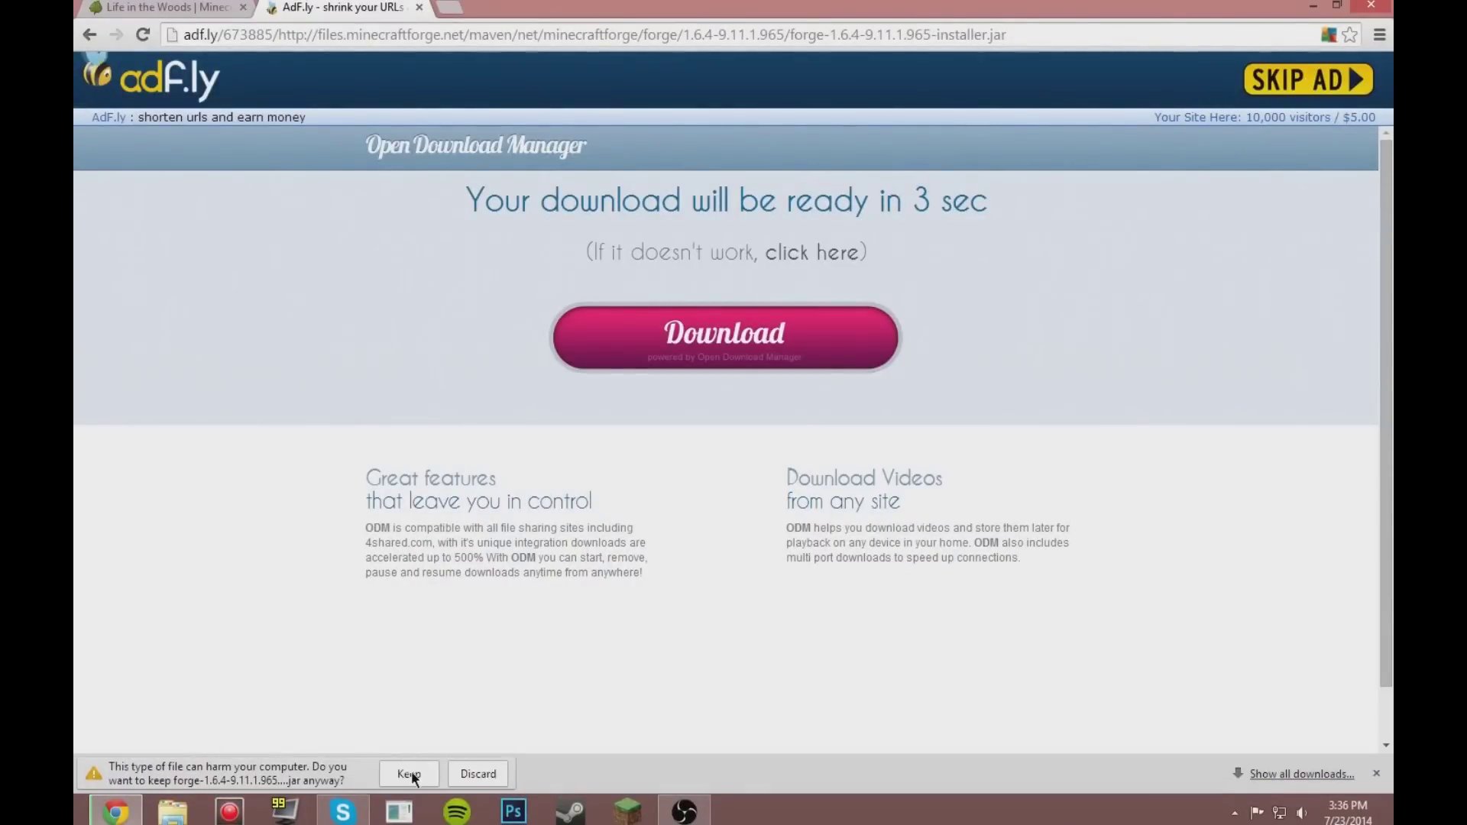
left_click(408, 774)
Put the forge-1.6.4-9.11.1.965 jar on the desktop, close the downloads bar and adf.ly tab.
left_click(1337, 5)
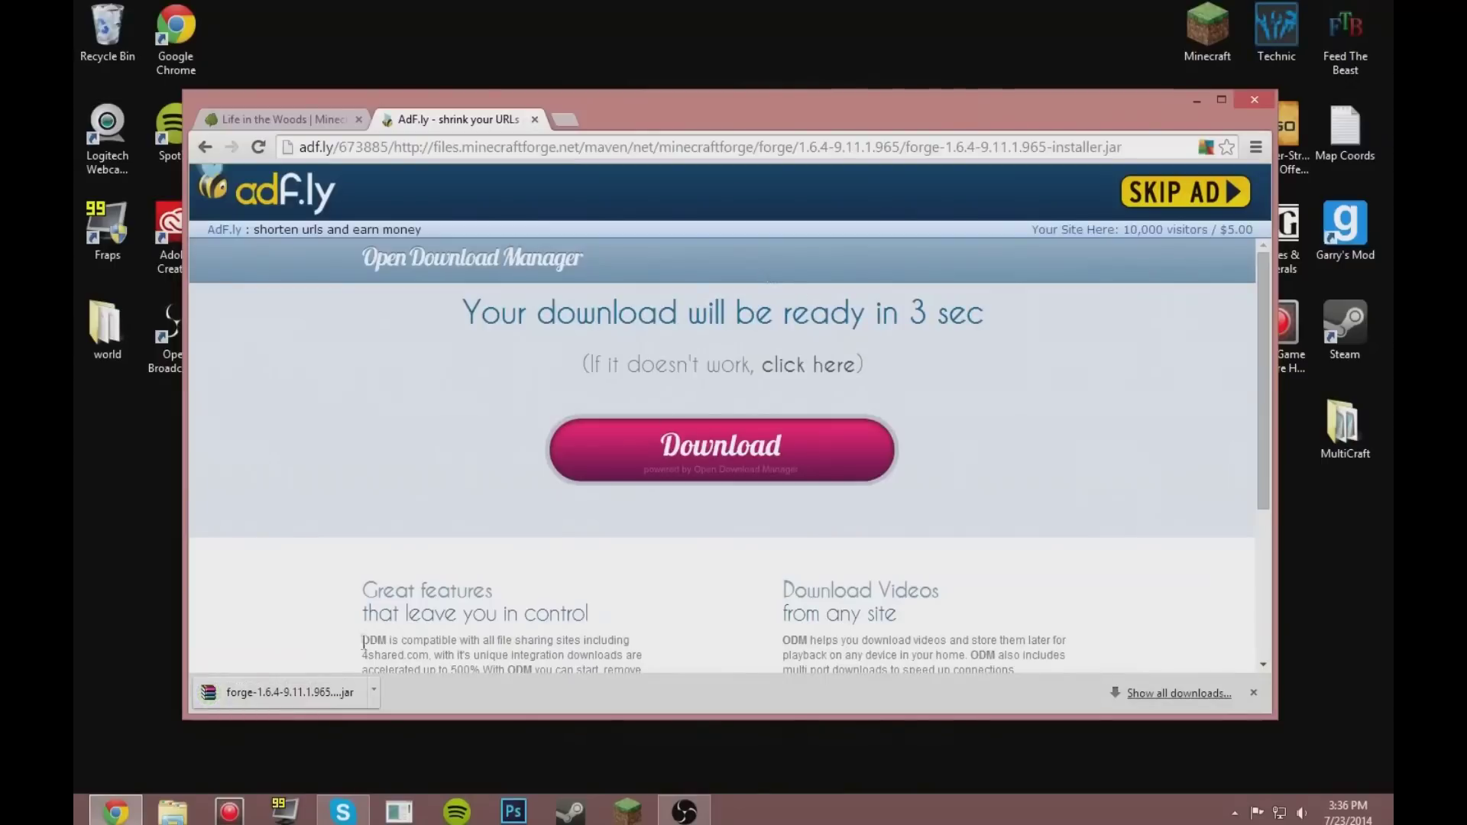
left_click_drag(305, 697, 724, 45)
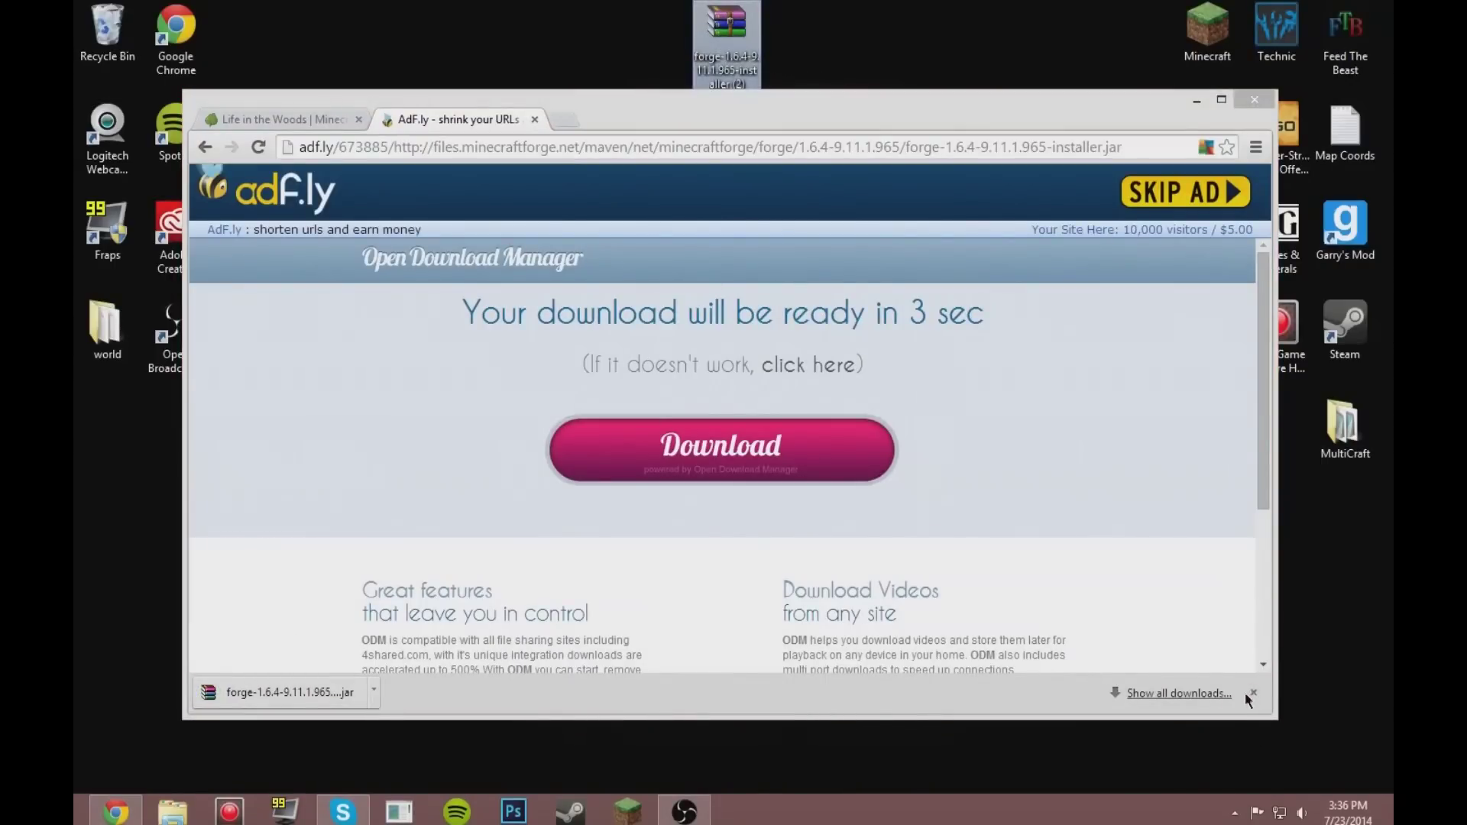
left_click(1252, 693)
left_click(1220, 100)
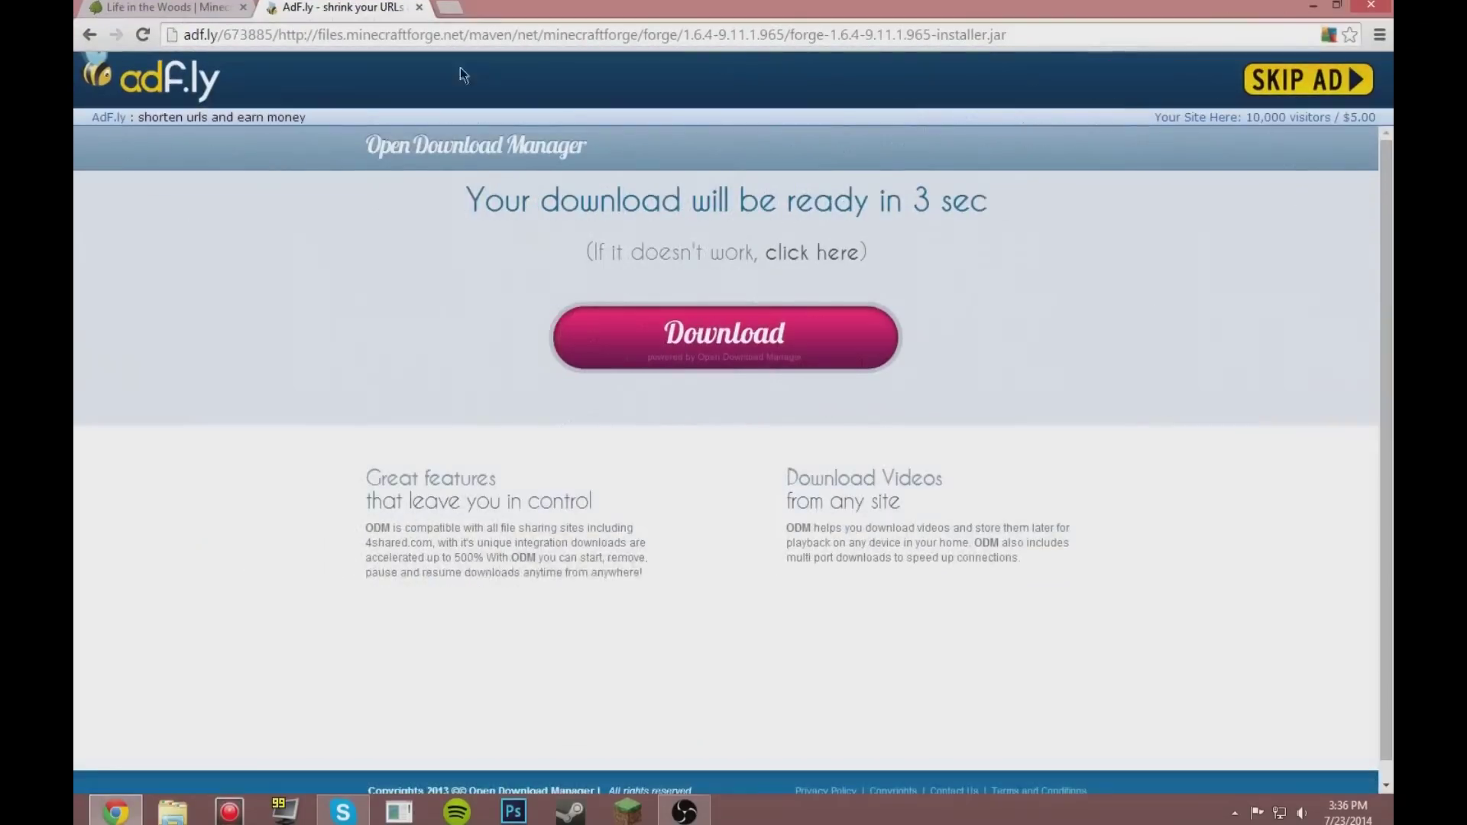
left_click(419, 7)
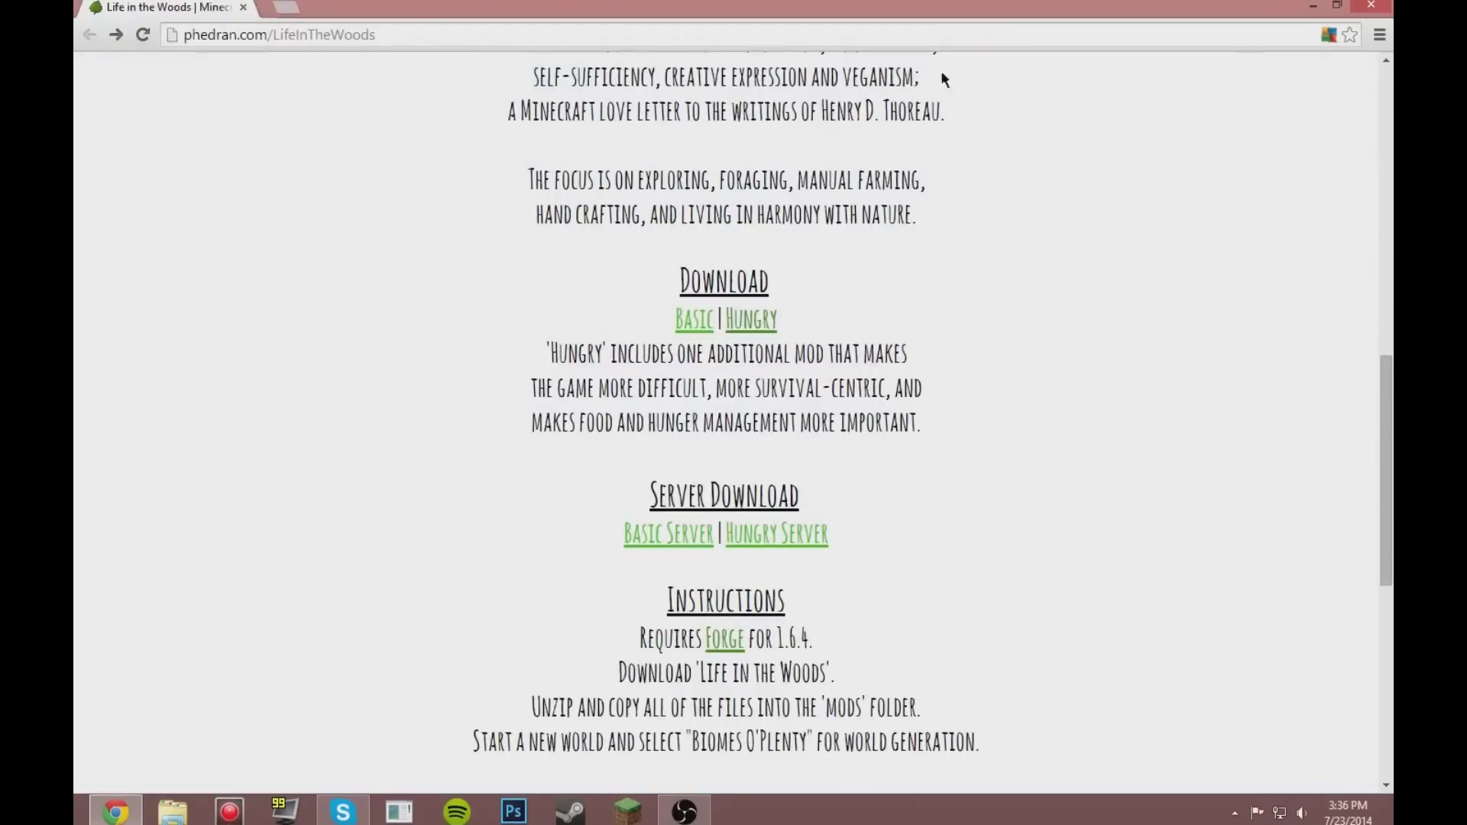
Minimize Chrome and open the Forge installer jar, closing the archive view it shows.
left_click(1312, 5)
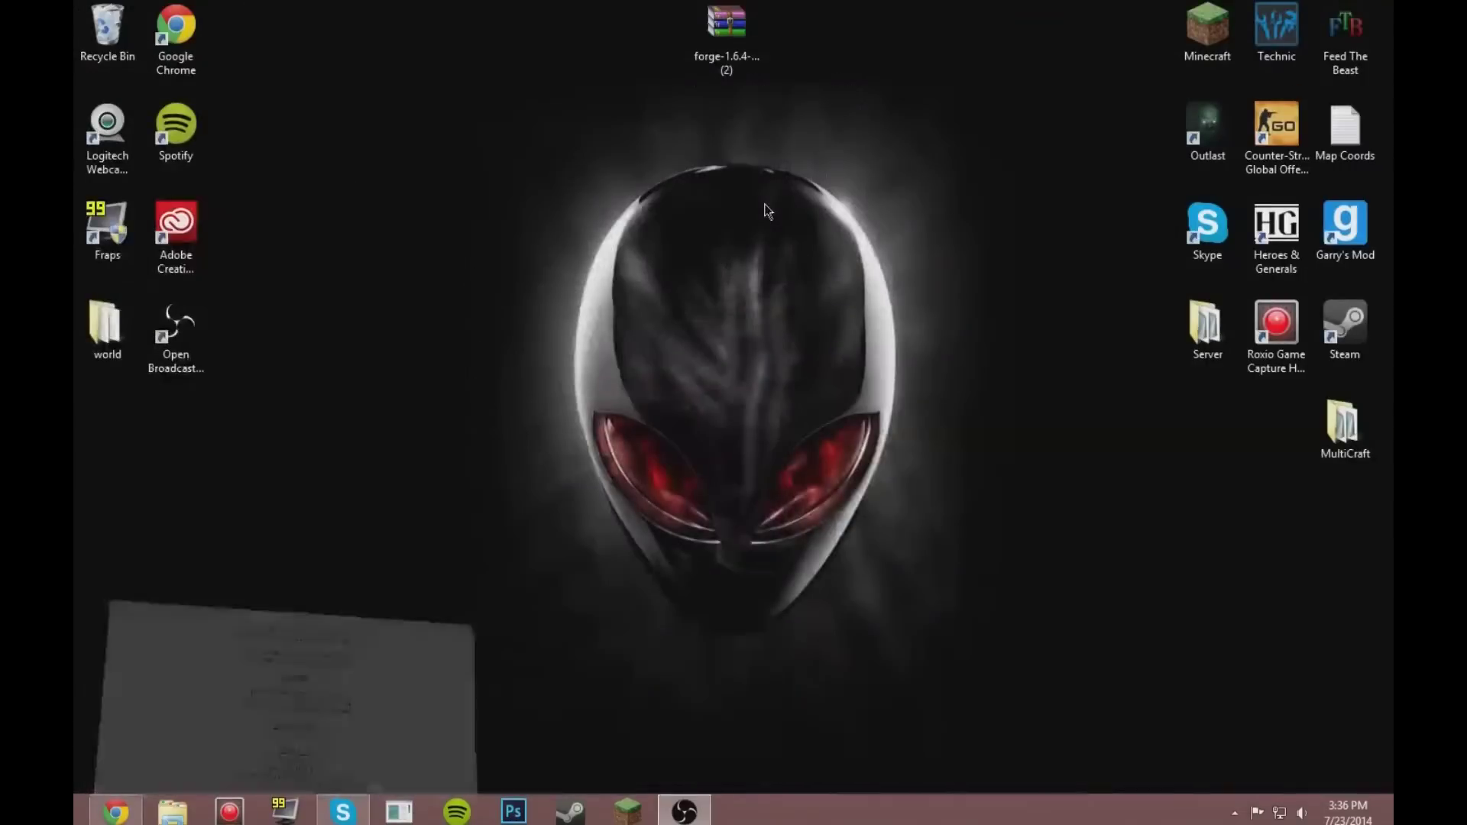
right_click(728, 32)
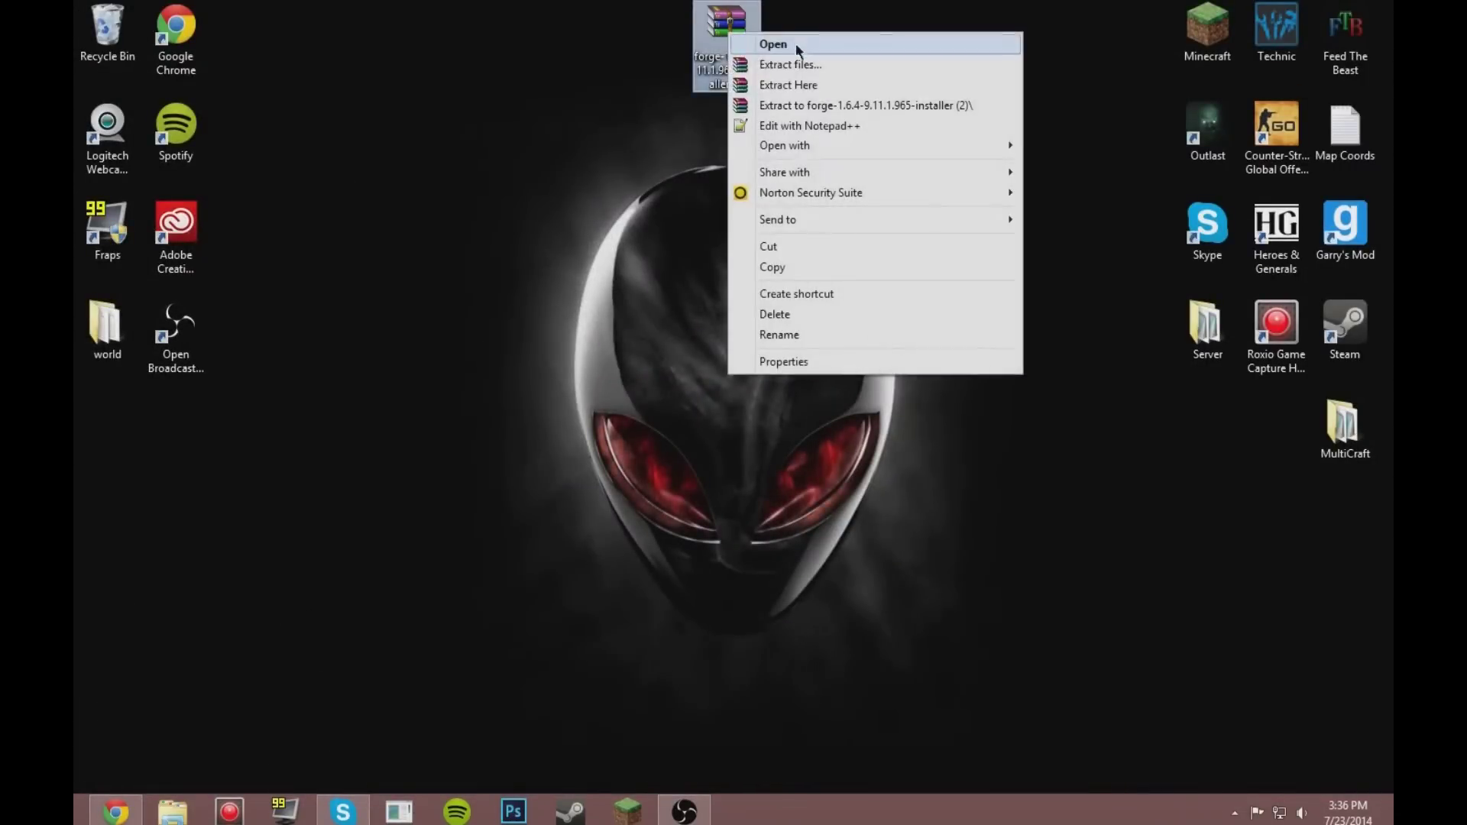
left_click(642, 107)
double_click(703, 70)
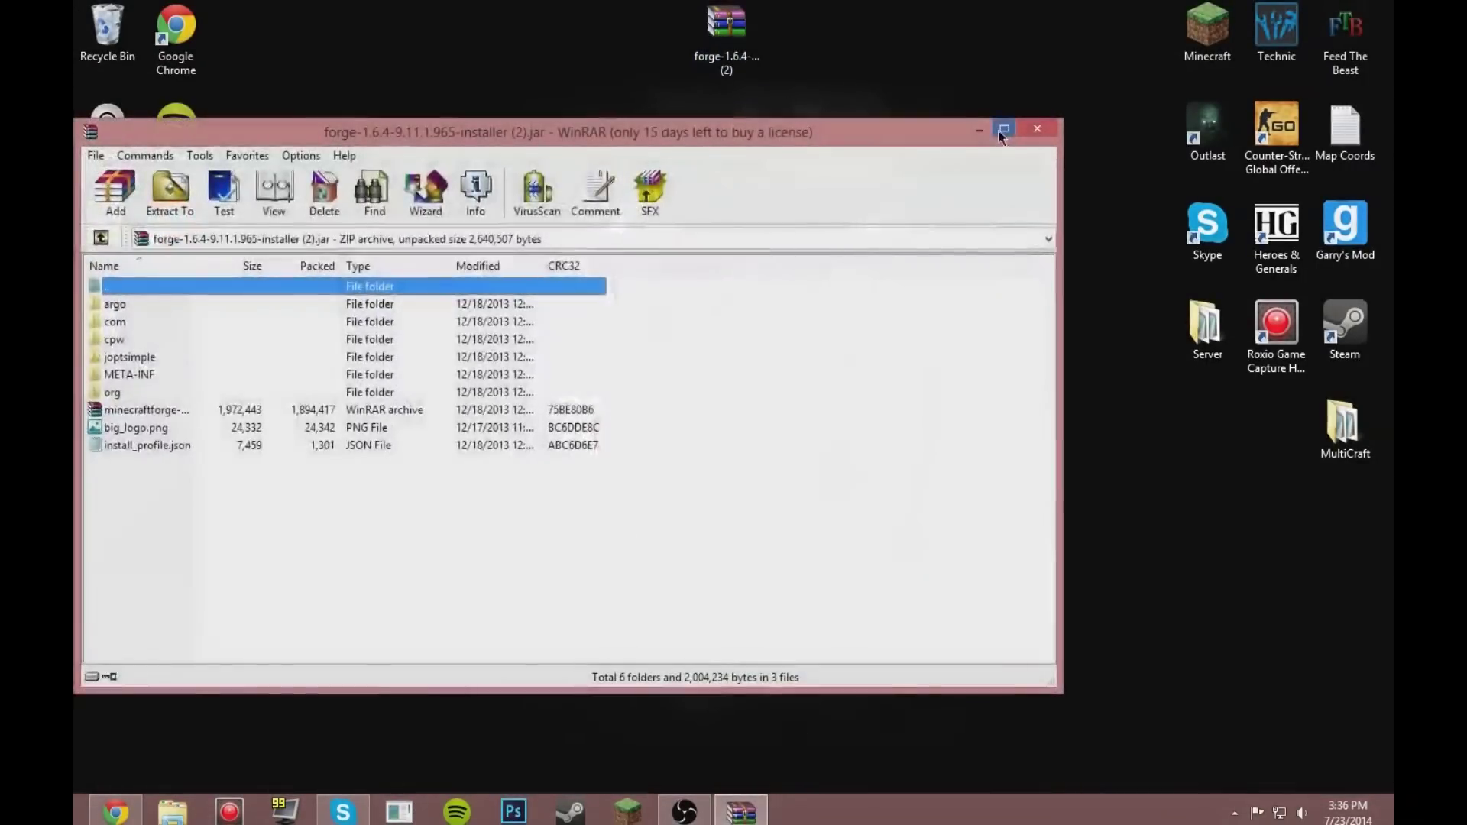
left_click(1039, 130)
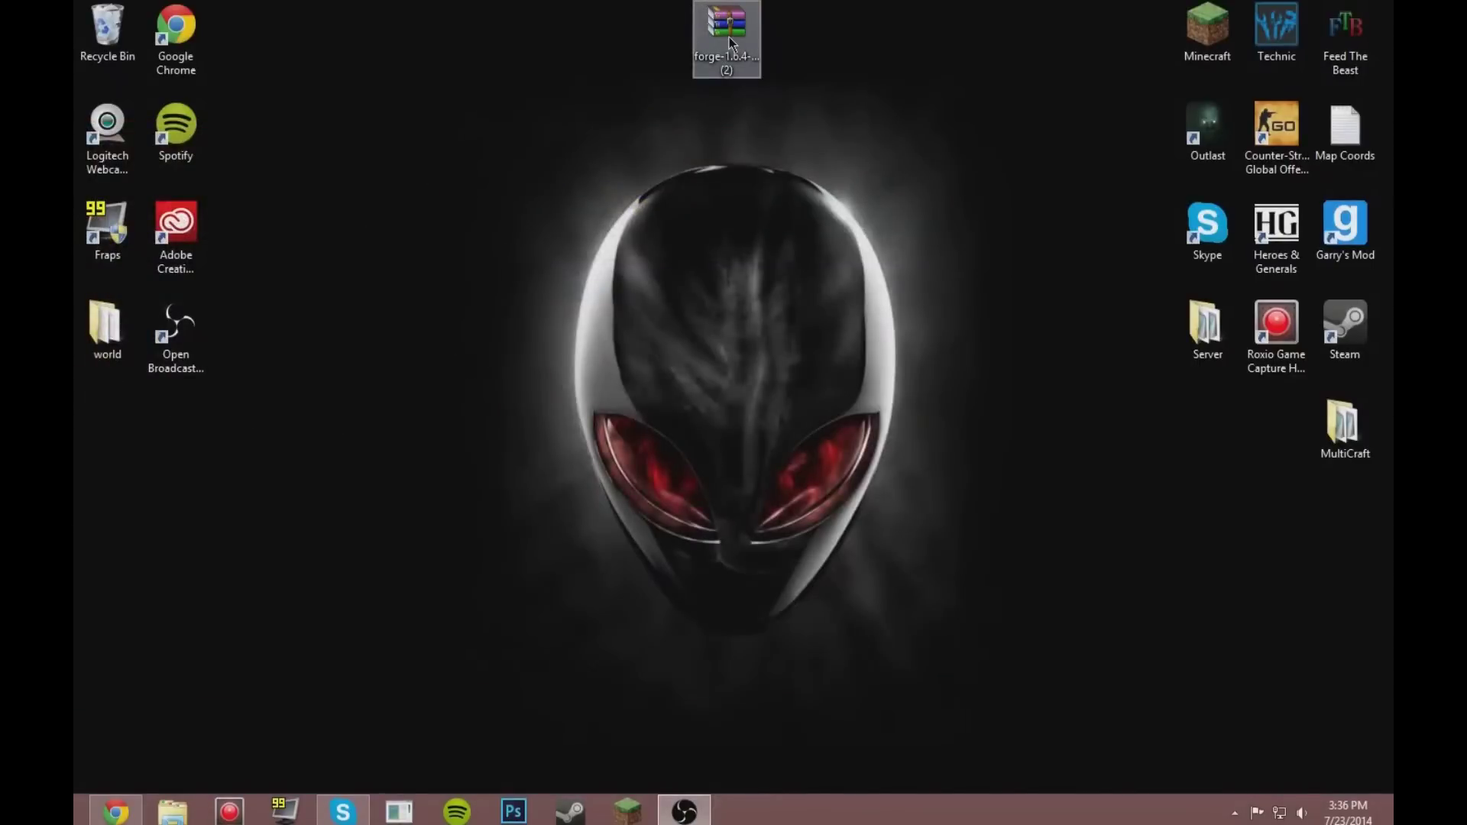
Run the Forge installer jar with Java(TM) Platform SE binary from Open with.
right_click(729, 36)
left_click(675, 175)
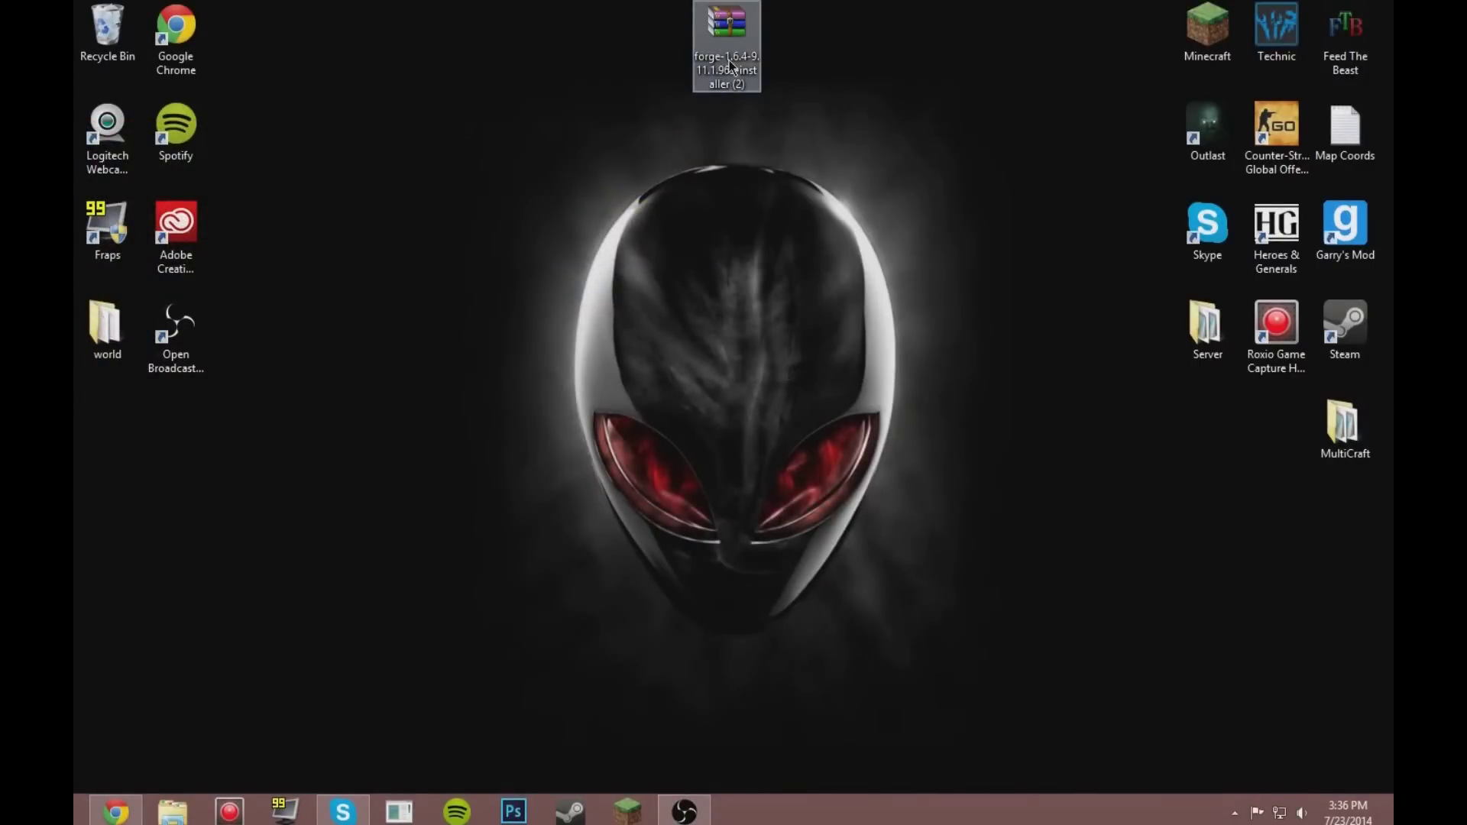
right_click(750, 29)
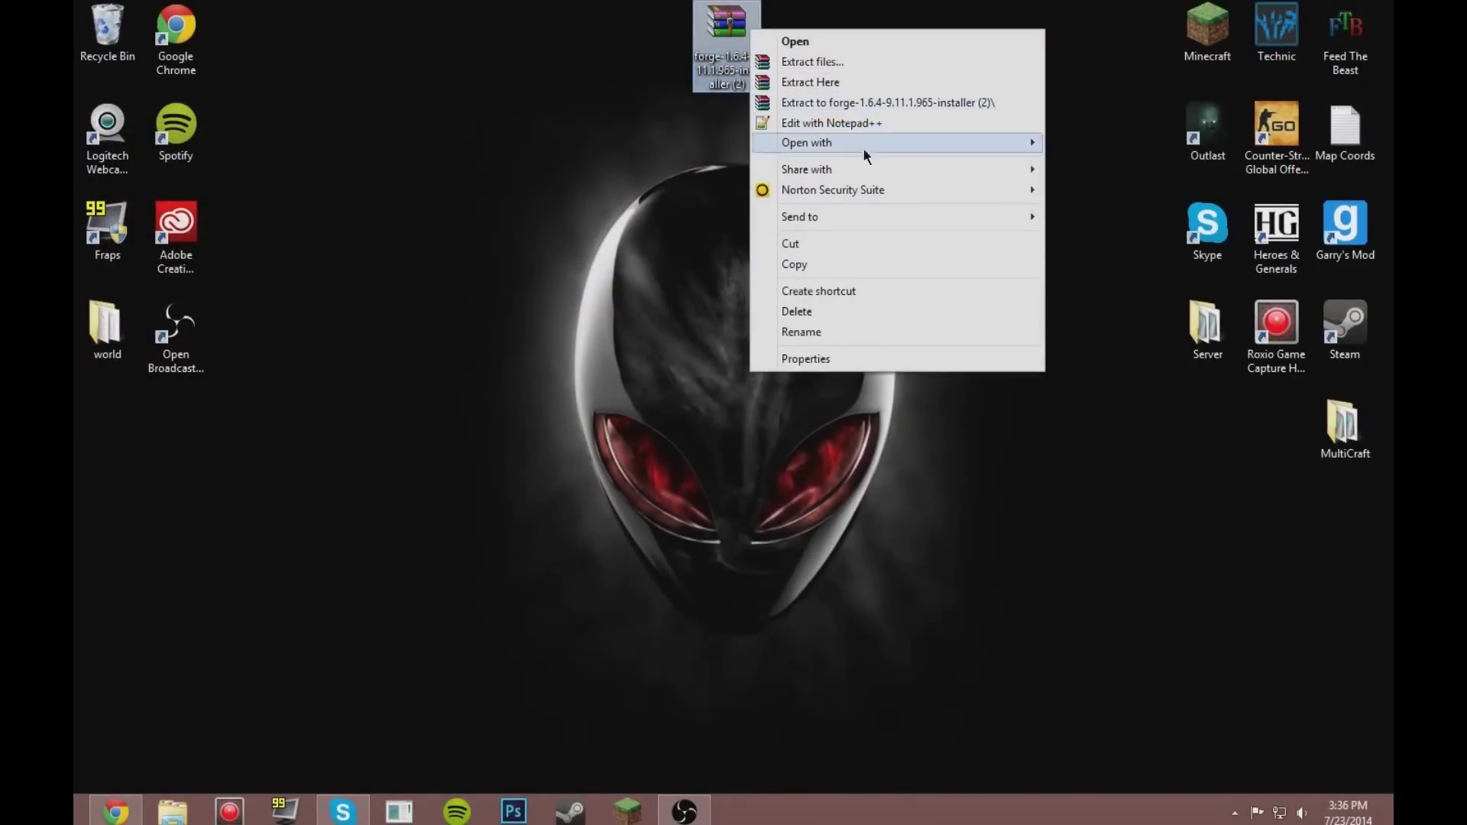
mouse_move(855, 137)
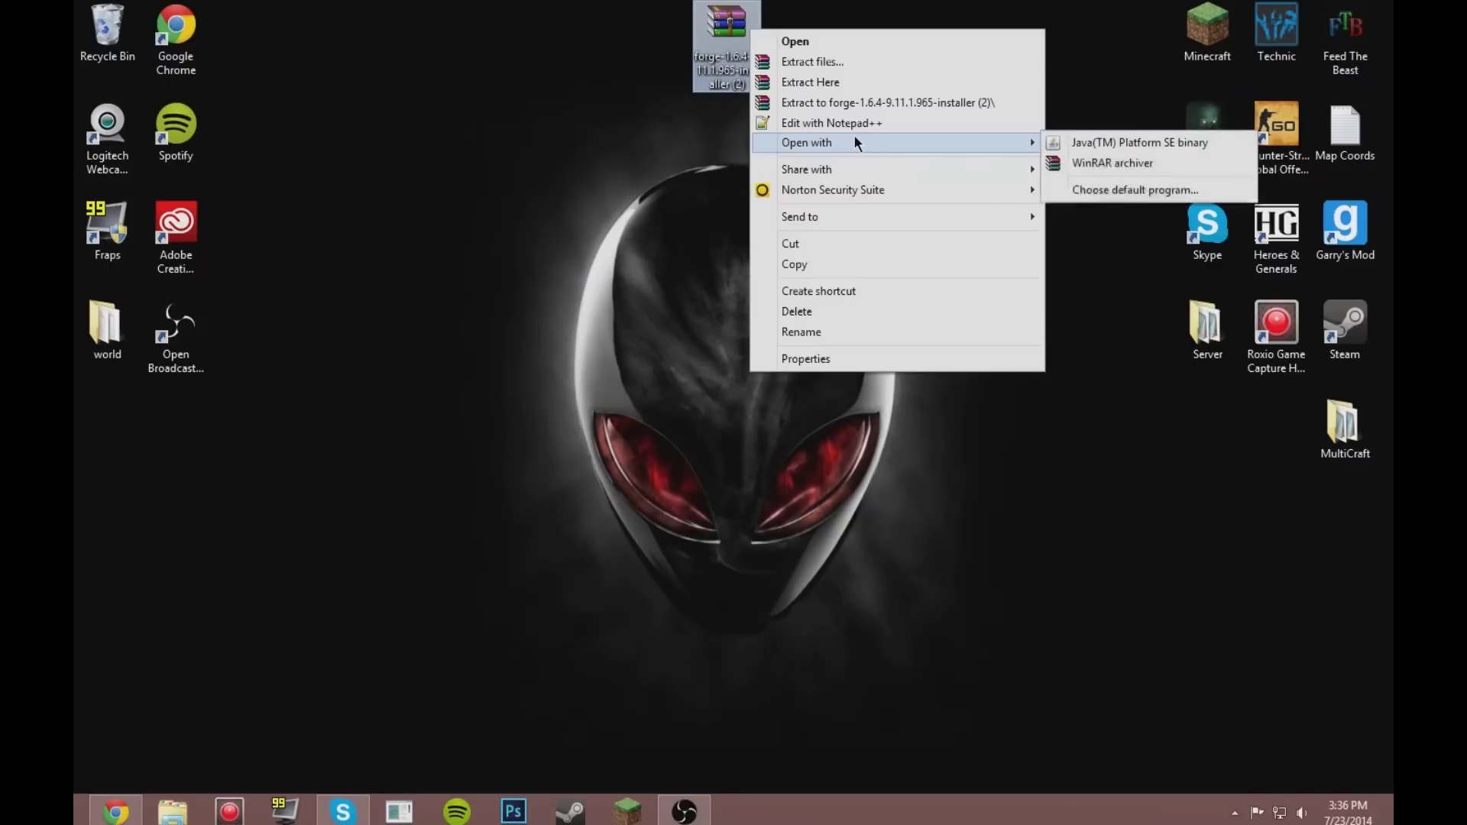
left_click(1123, 144)
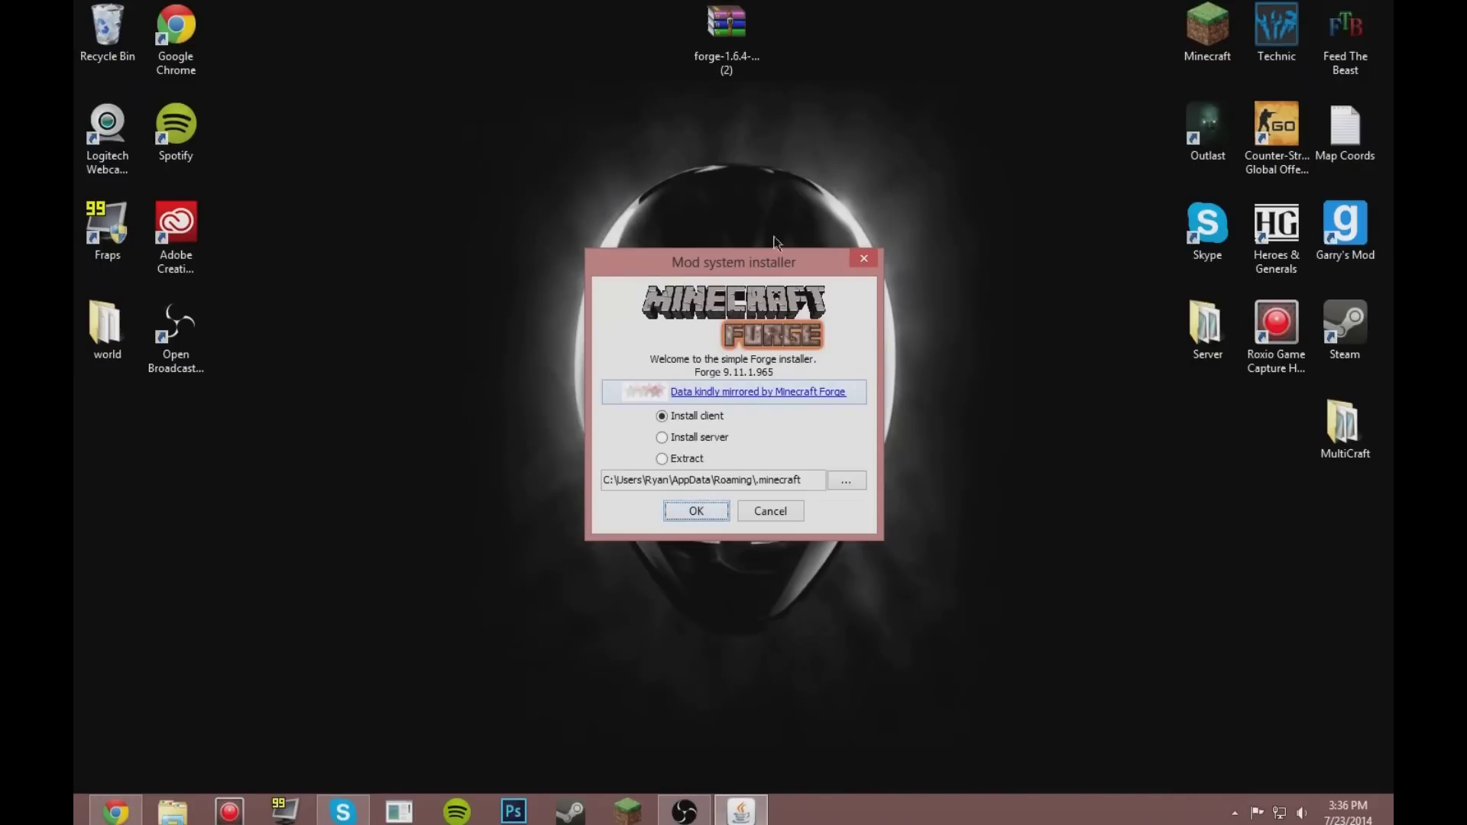
Install the Forge 9.11.1.965 client into .minecraft and confirm the Complete message.
left_click(661, 420)
left_click(661, 438)
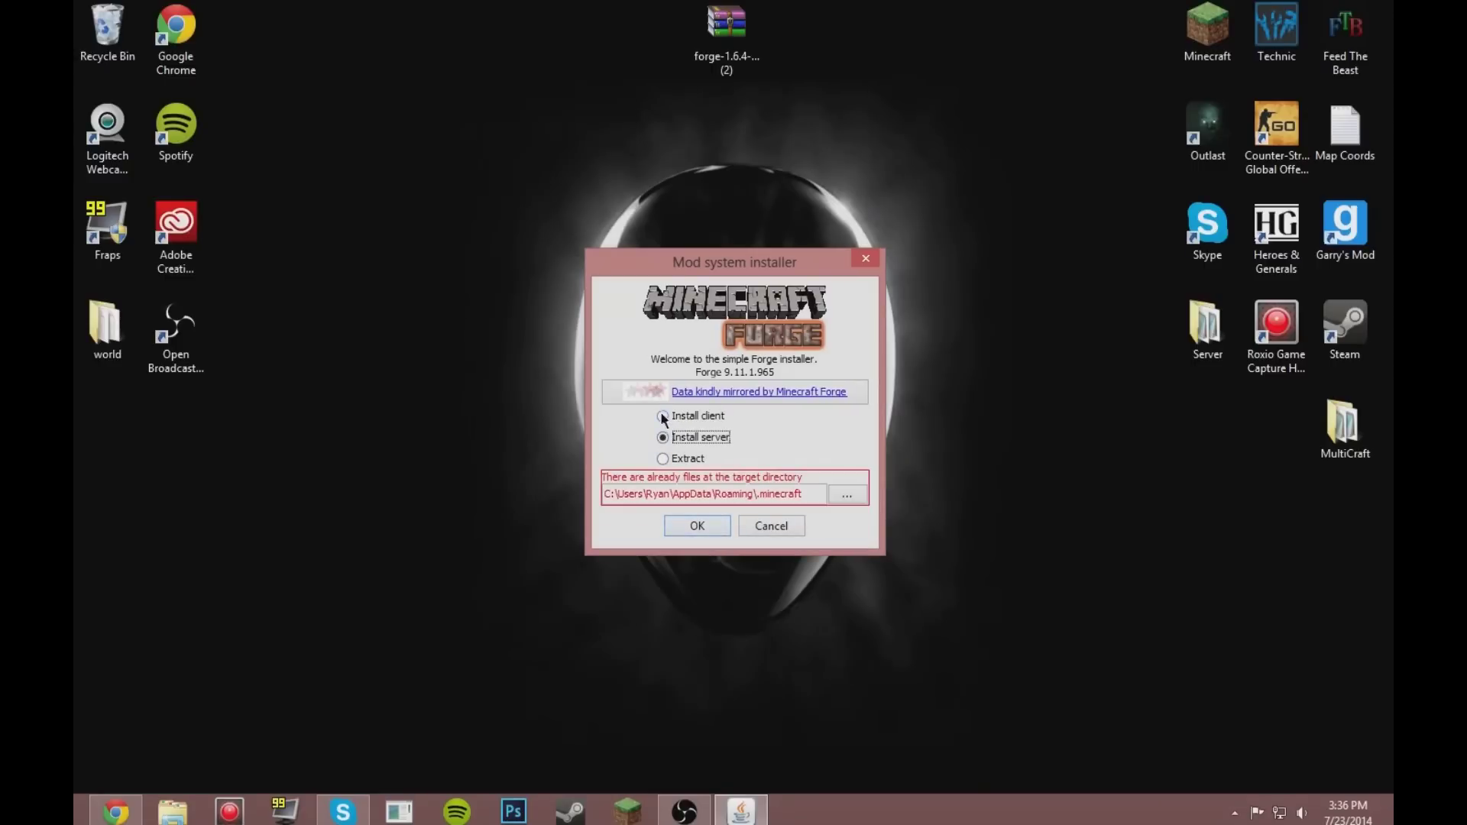
left_click(663, 416)
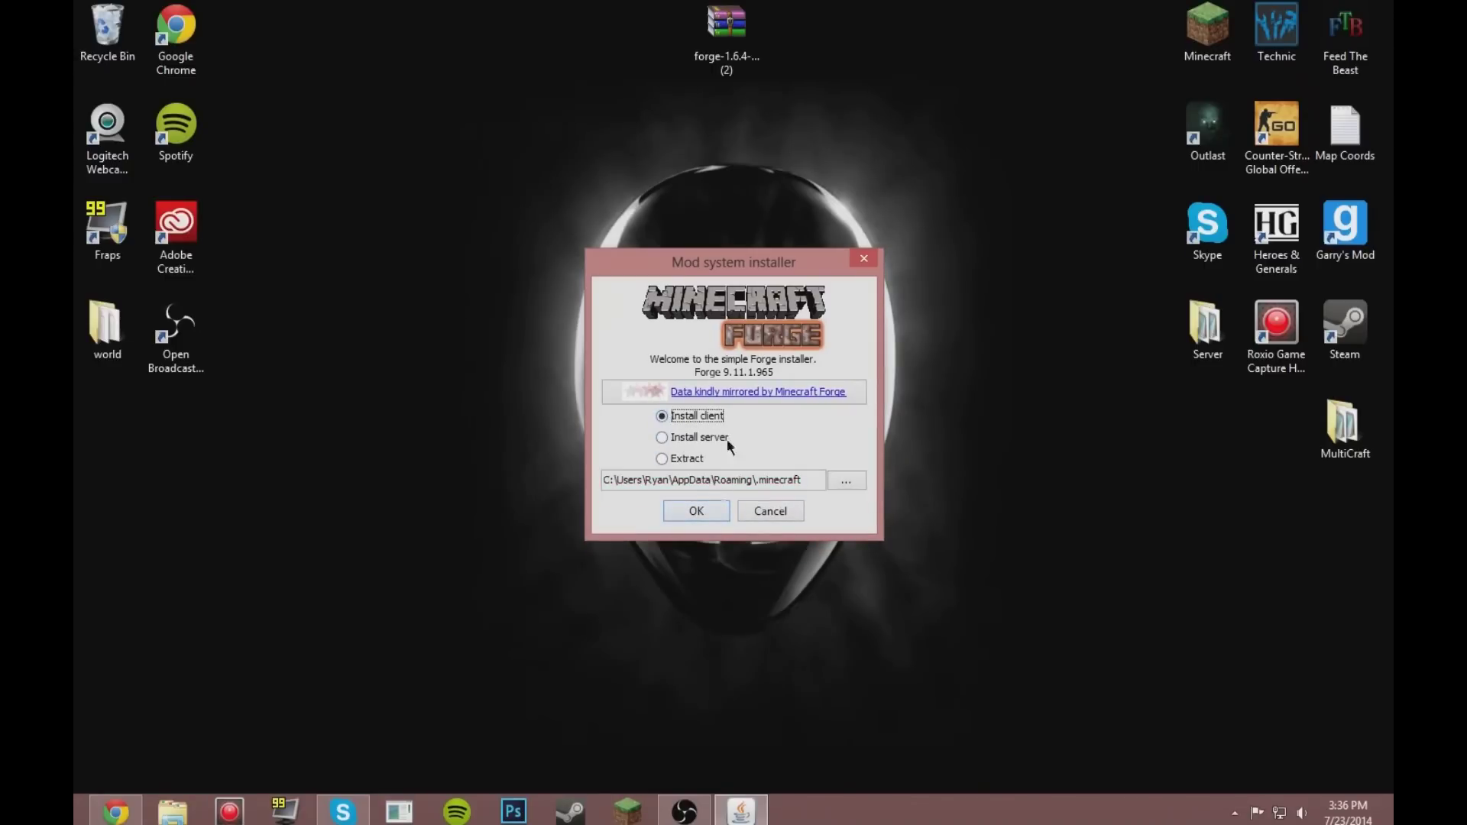
left_click(696, 511)
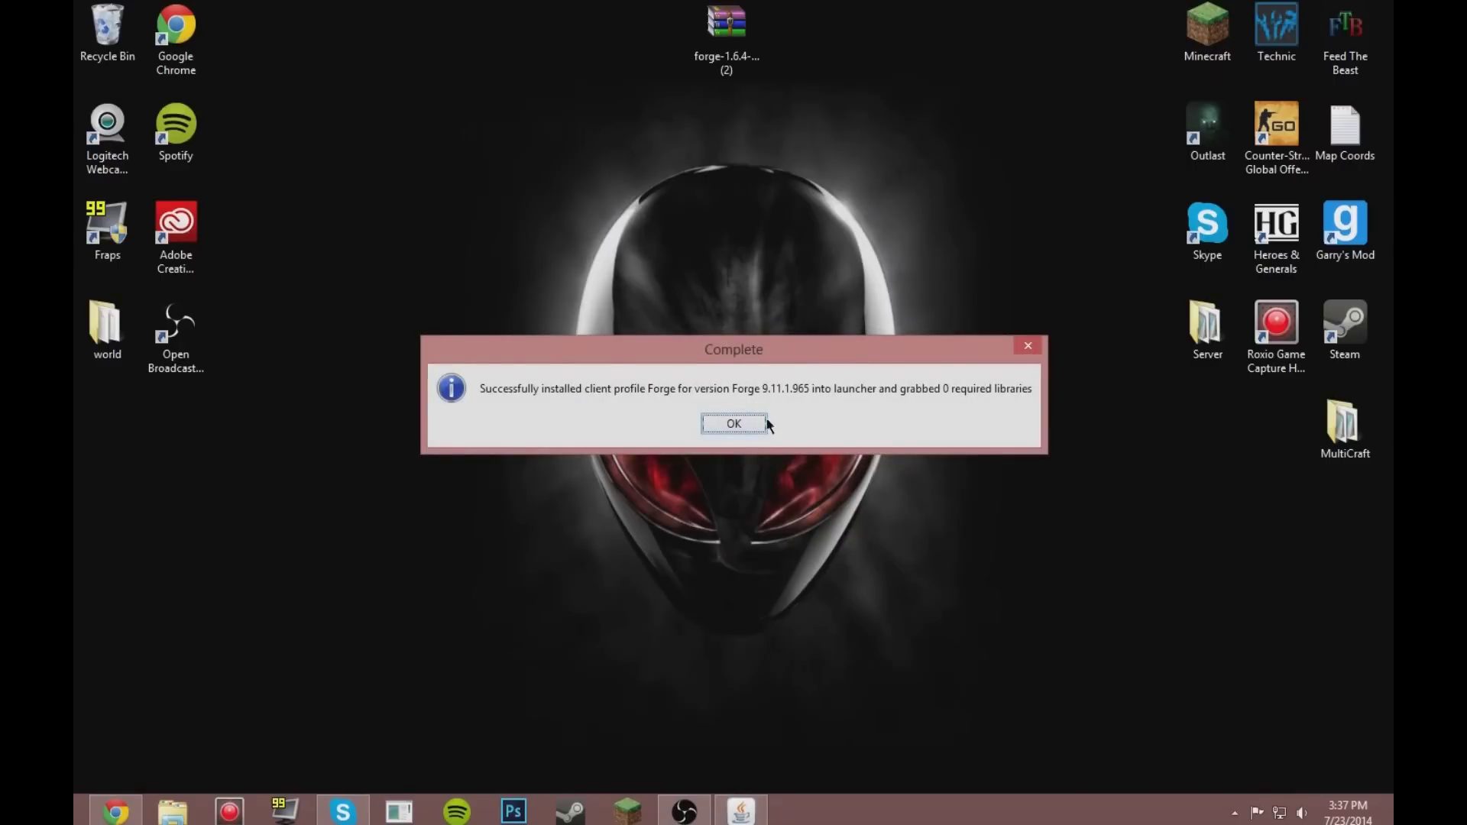
left_click(731, 424)
Launch Minecraft 1.6.4 from Minecraft Launcher 1.4.4 using the Forge profile.
double_click(1208, 34)
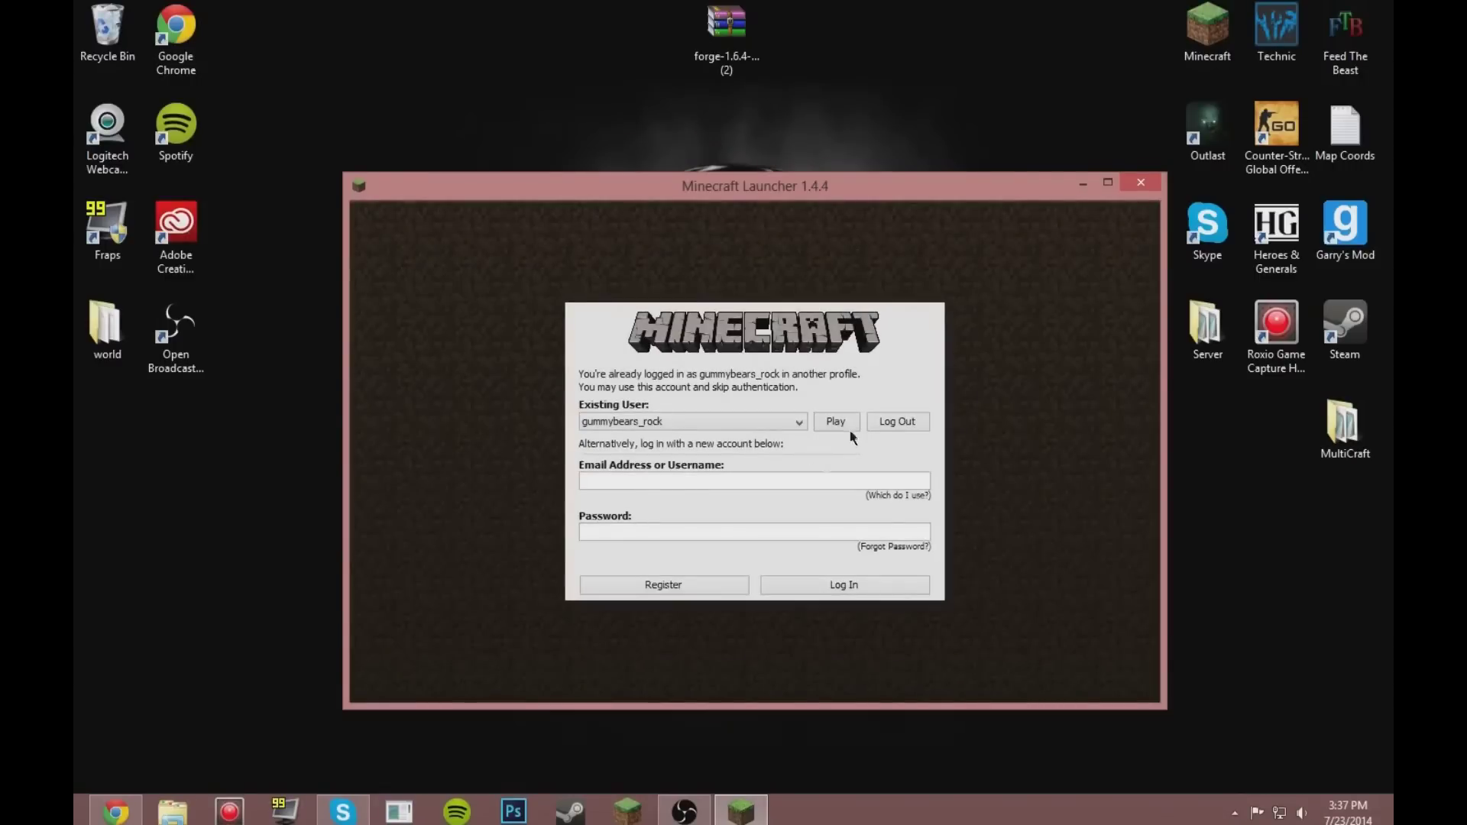
left_click(840, 422)
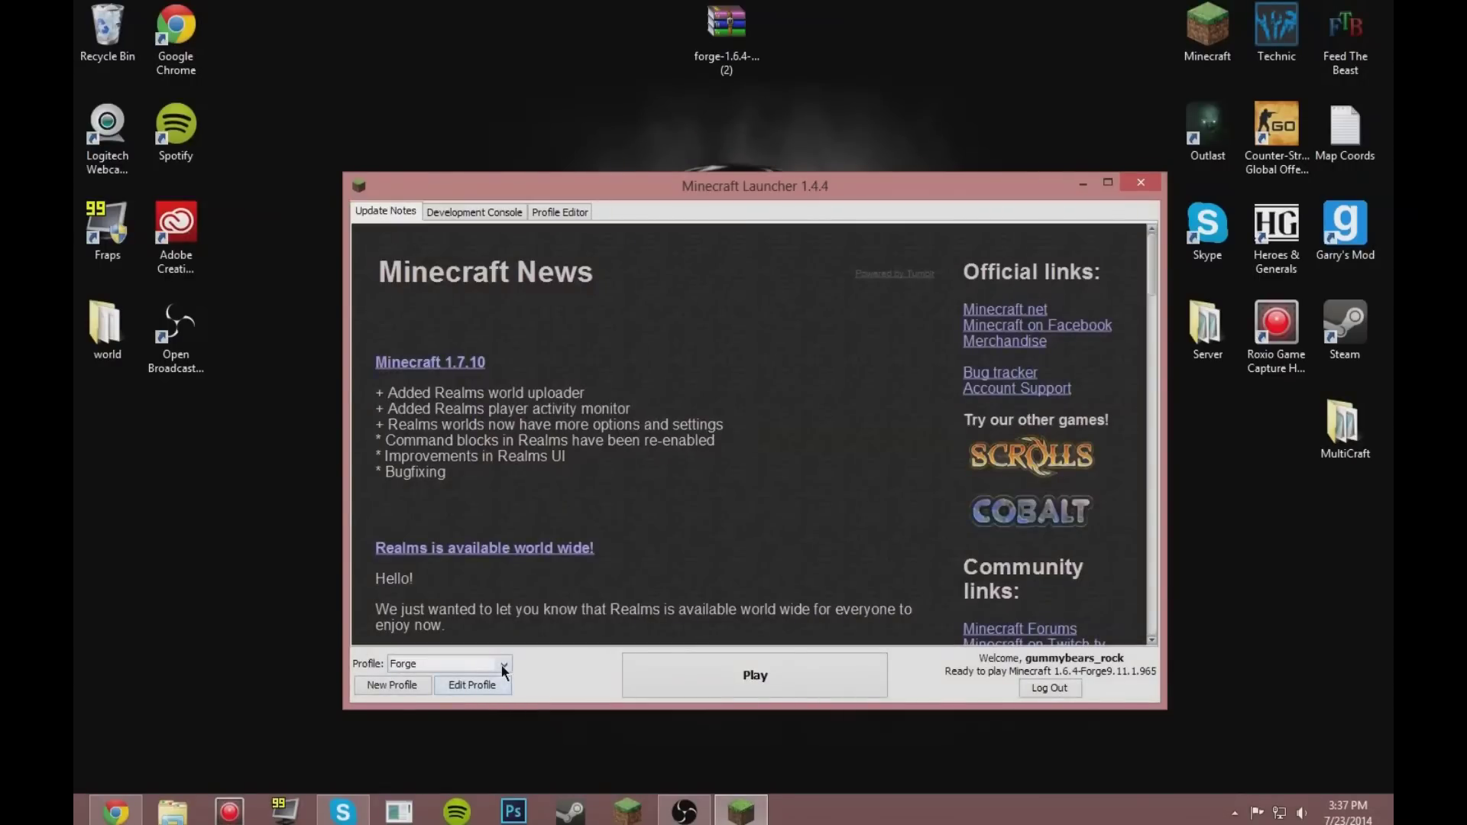
left_click(504, 664)
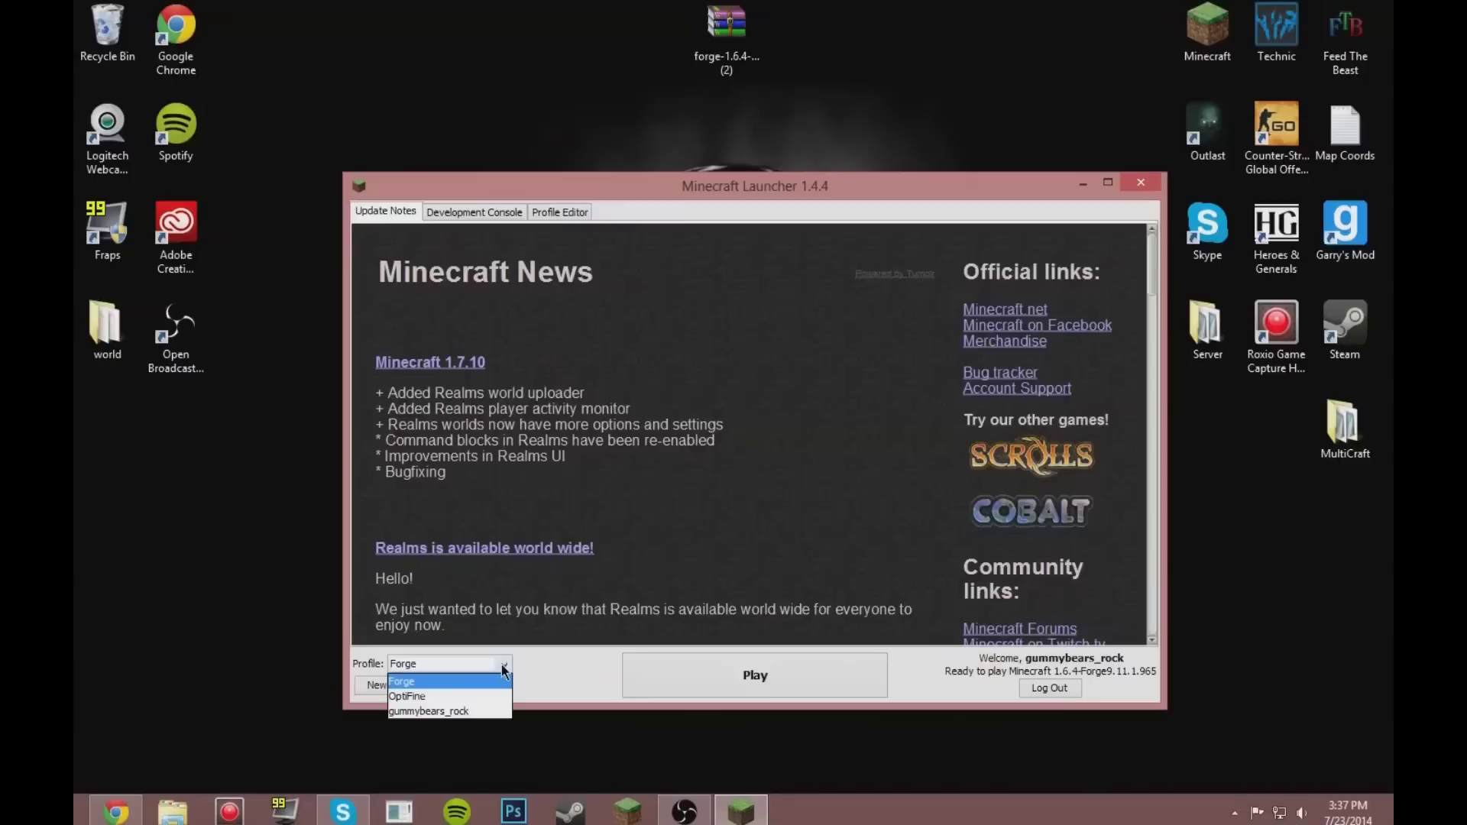
left_click(418, 683)
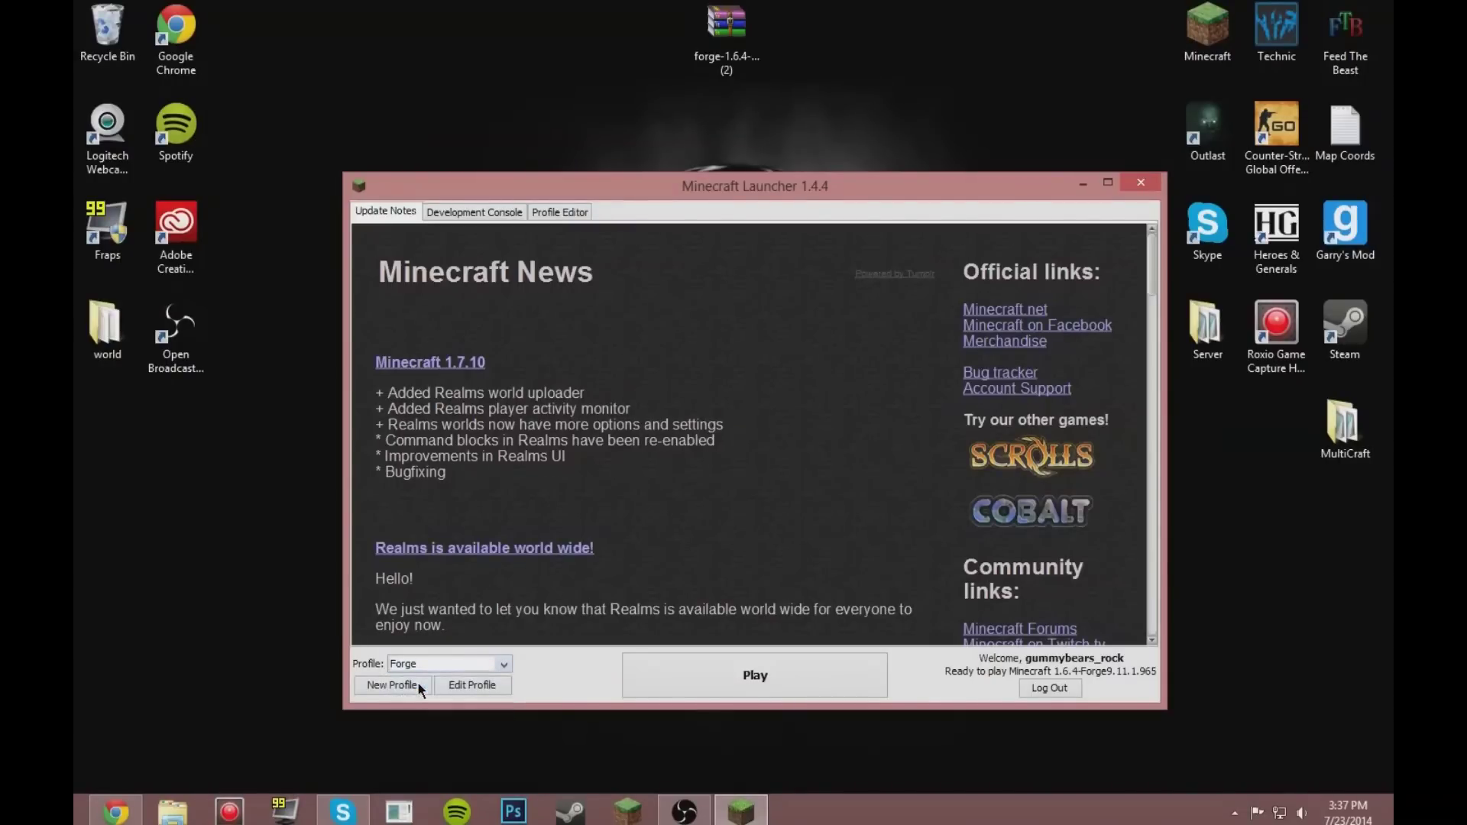
left_click(722, 677)
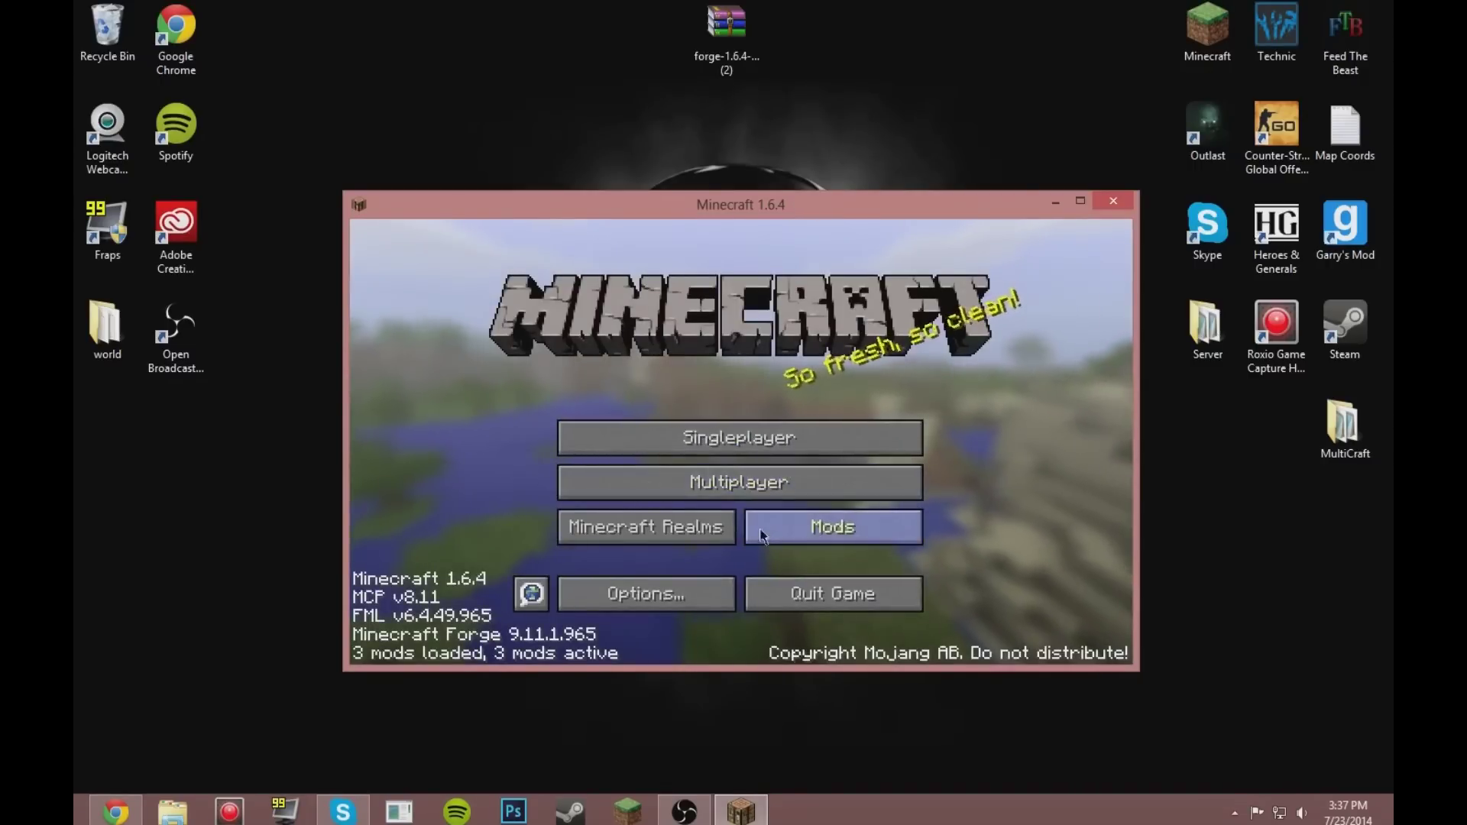
Check the Mods list showing 3 mods loaded, then quit the game.
left_click(822, 527)
left_click(764, 611)
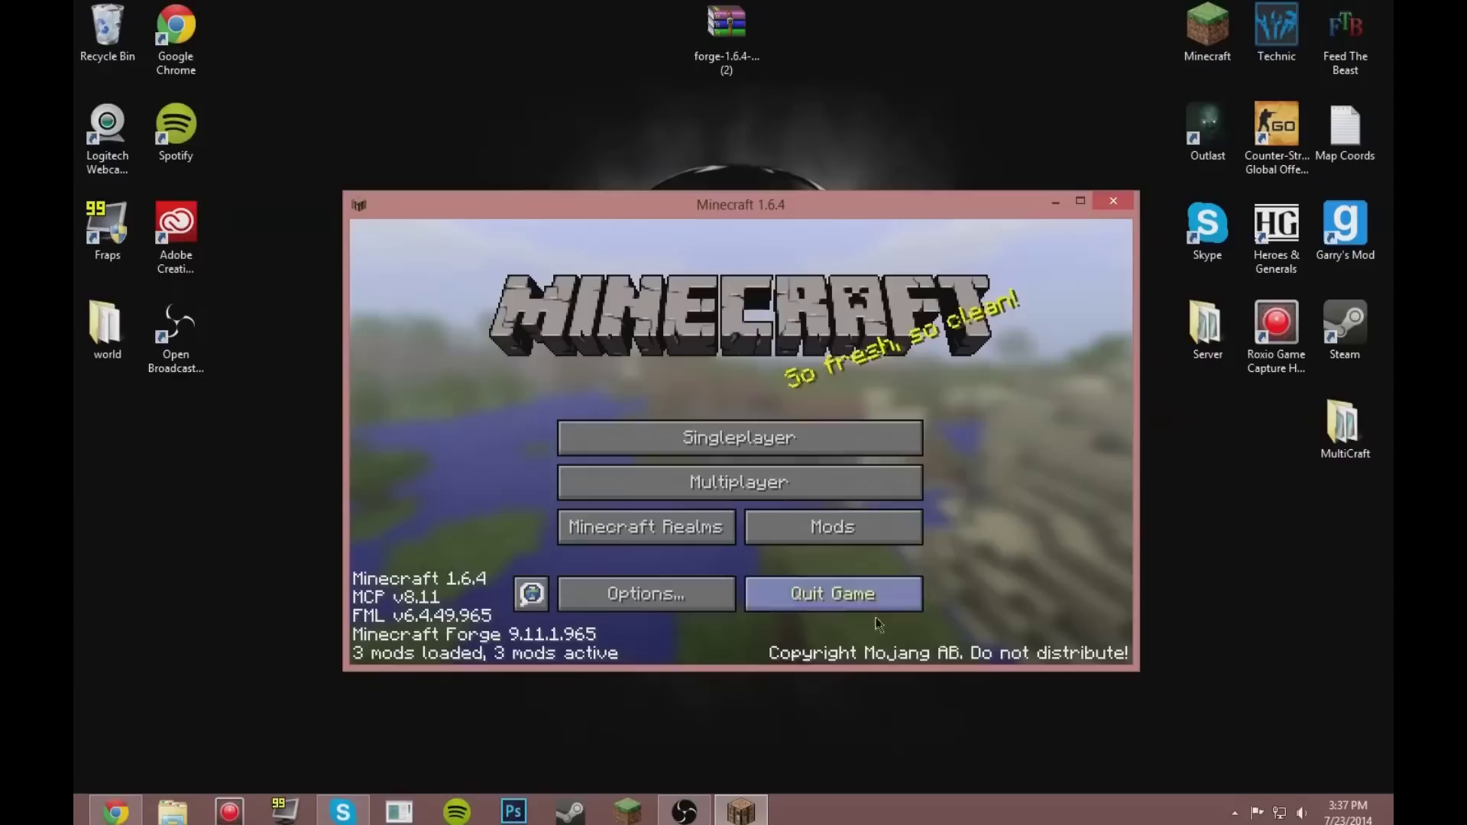
left_click(891, 602)
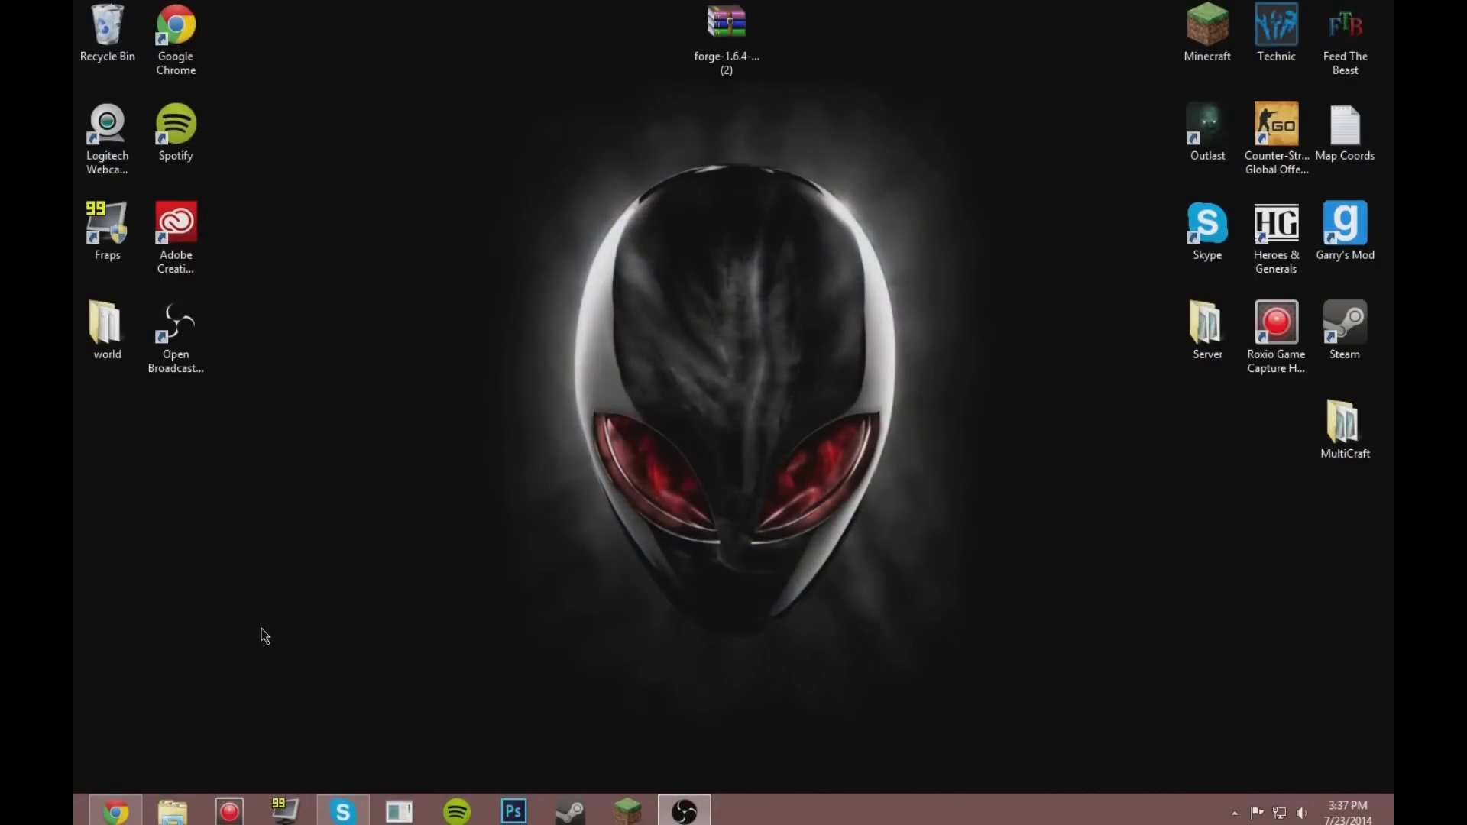
Enter %appdata% in the Run dialog's Open field, fixing a typo along the way.
key("super+r")
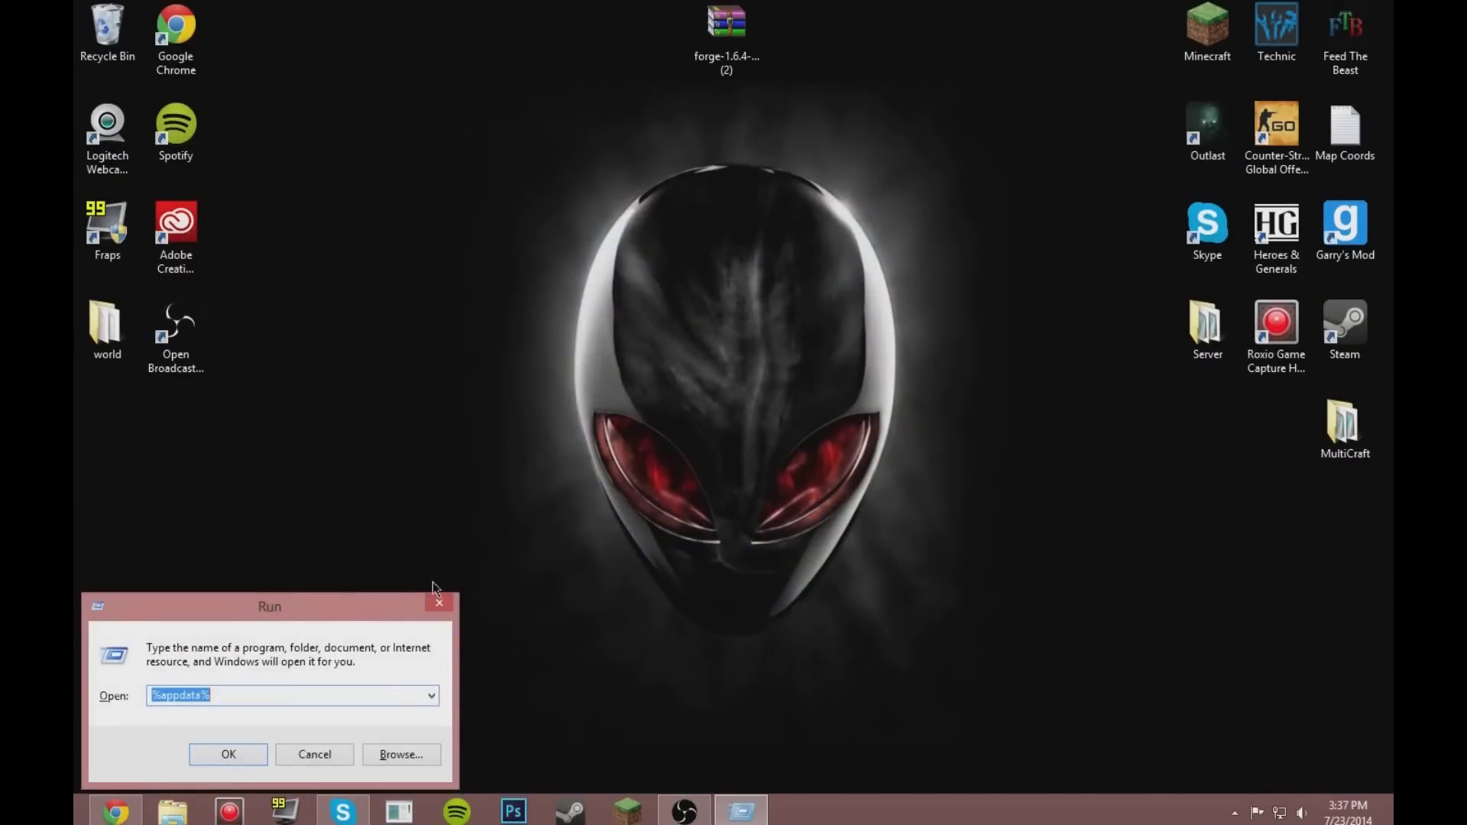
key("Return")
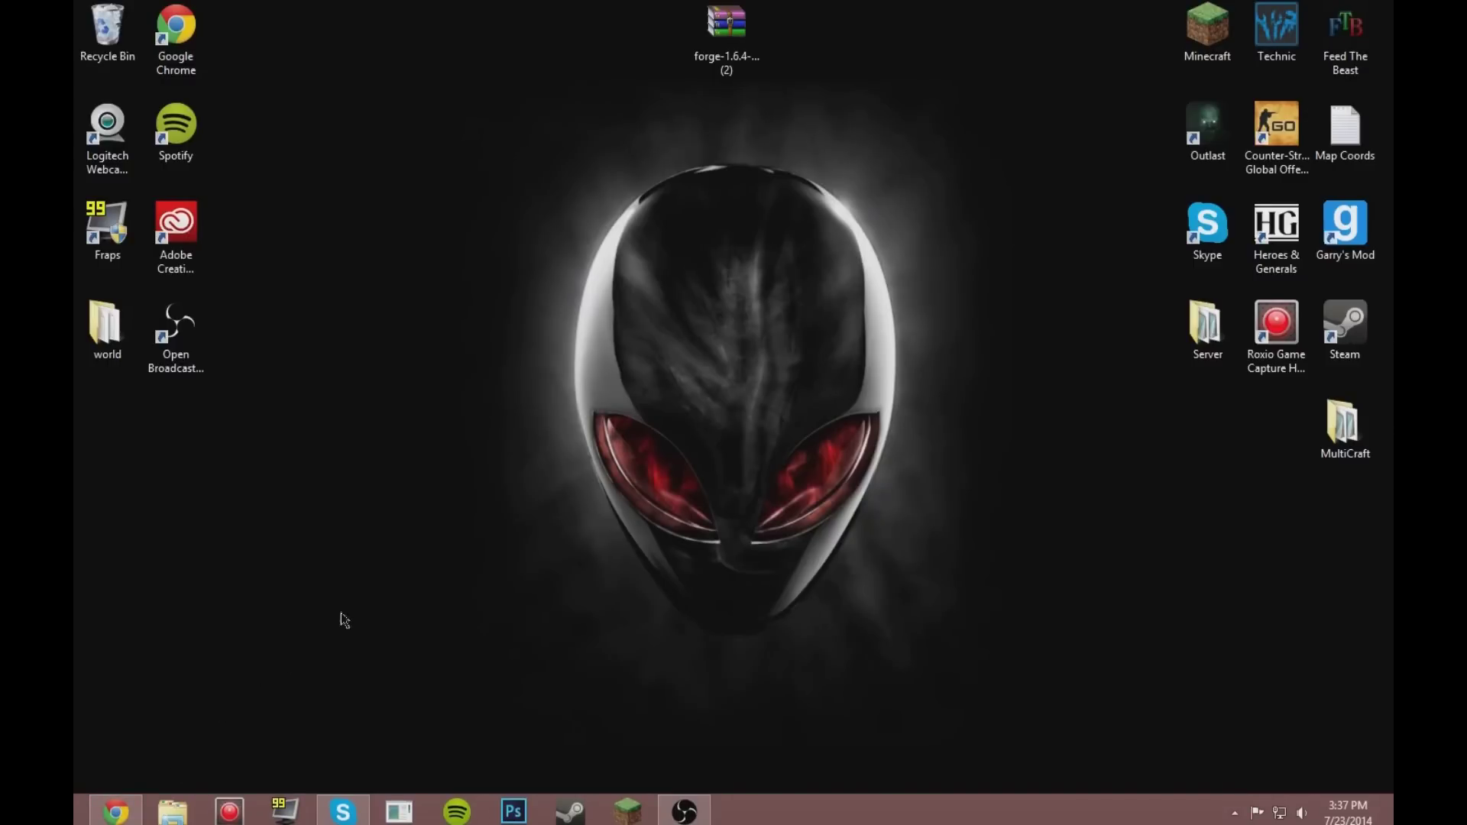
key("super+r")
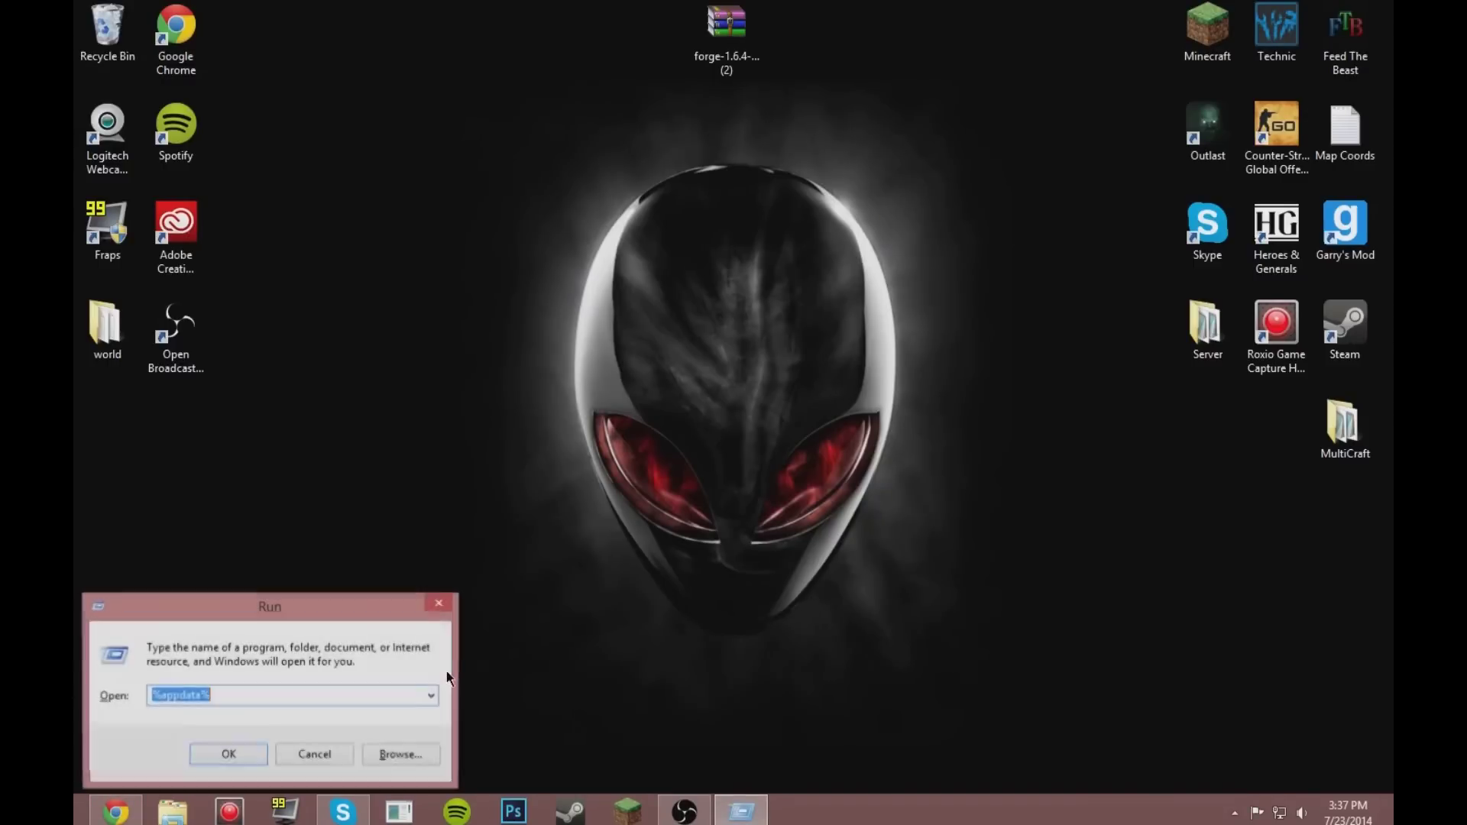
key("BackSpace")
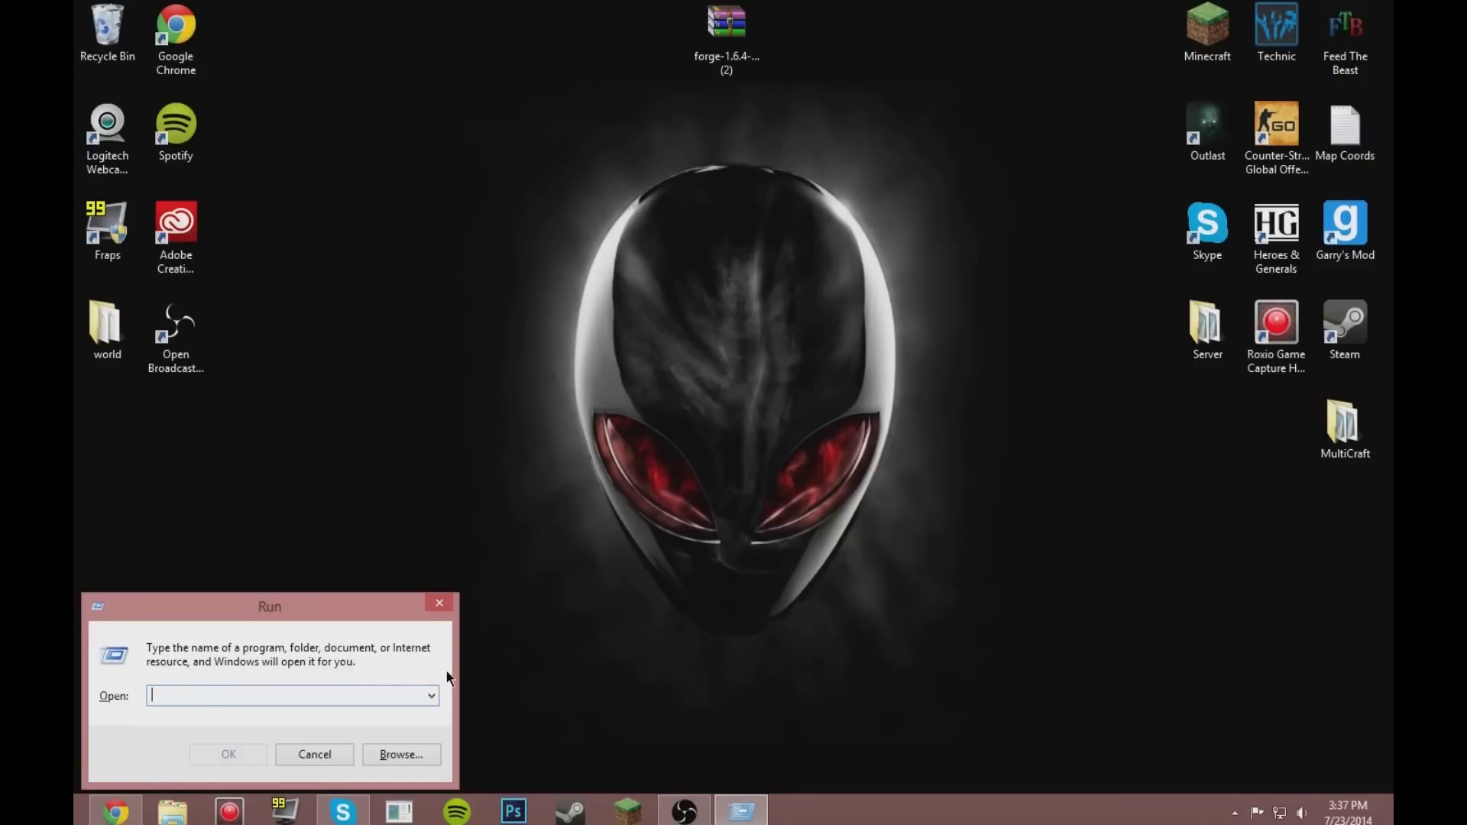
type("%appdtaa")
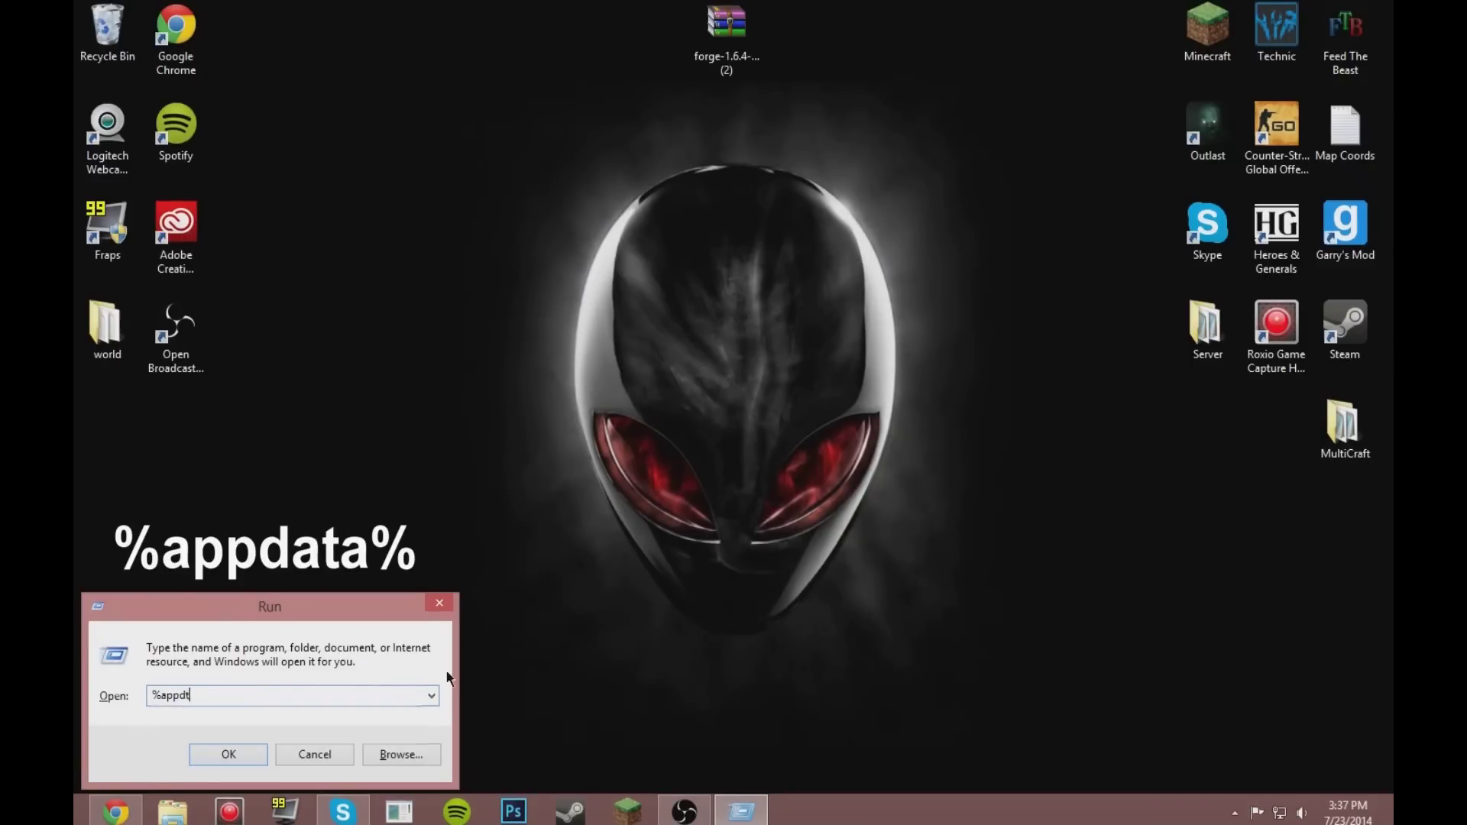
key("BackSpace")
key("BackSpace")
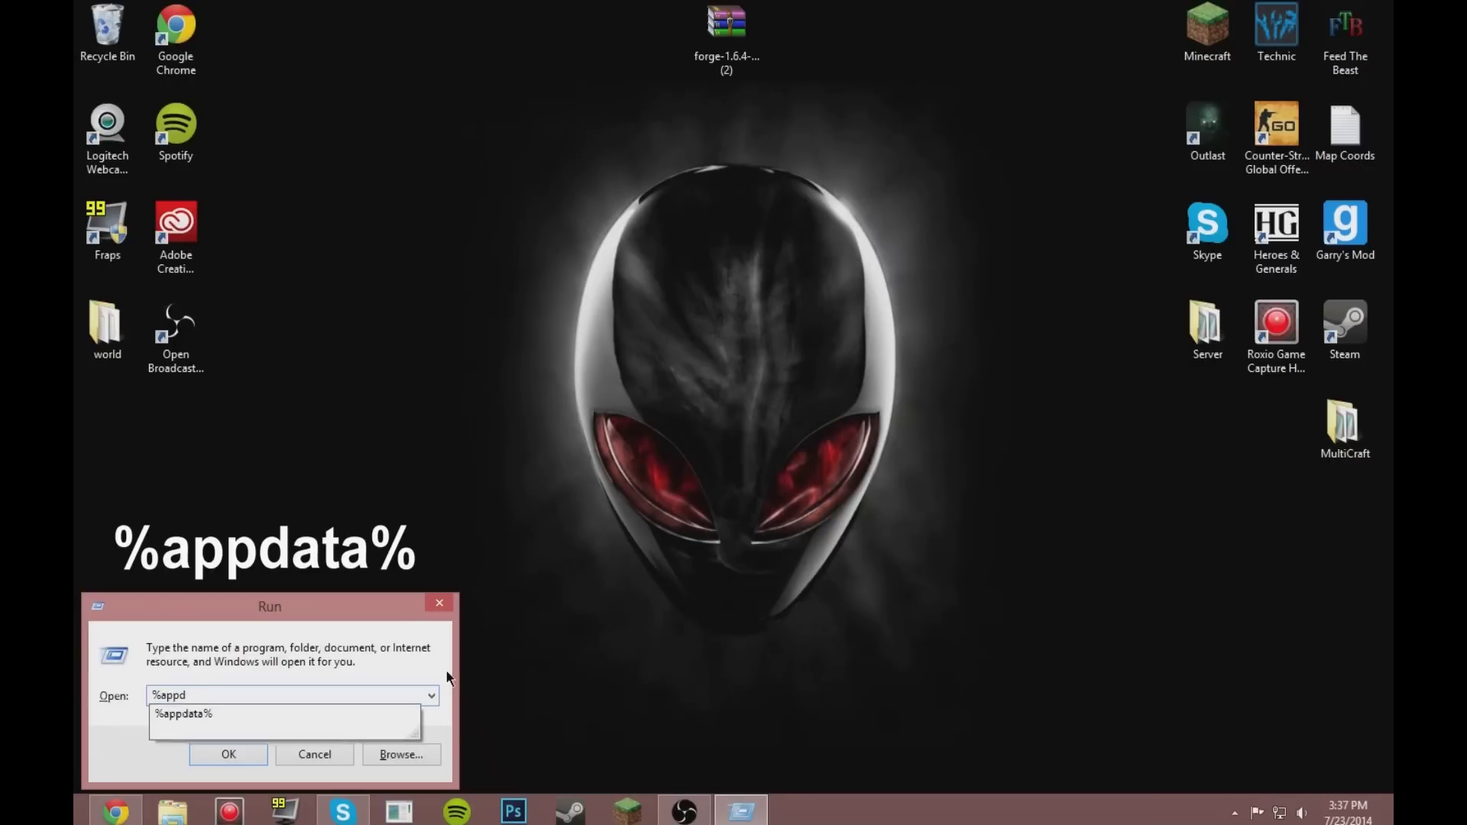
type("ata%")
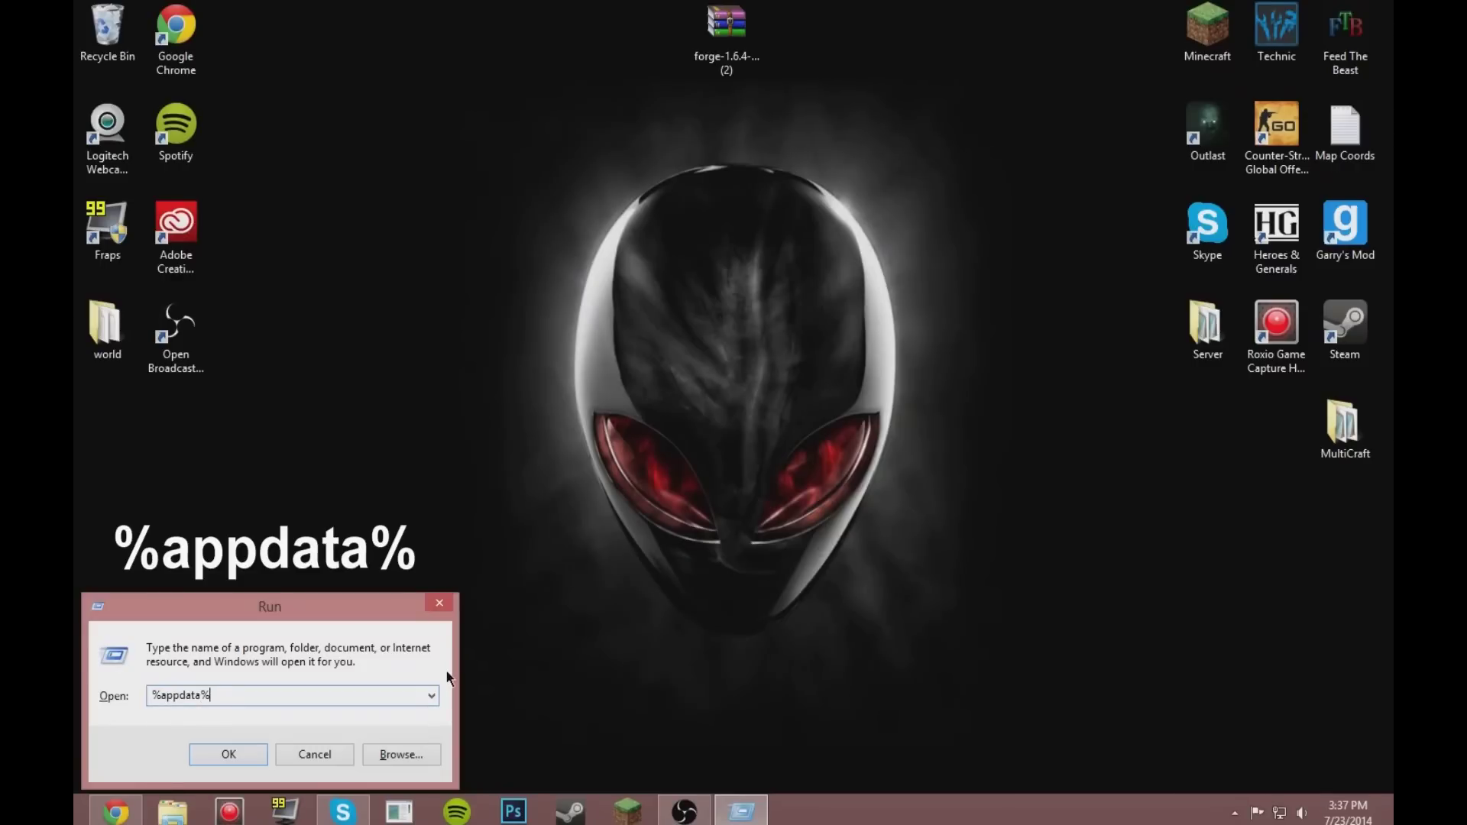
Open the Roaming folder, then .minecraft and its empty mods folder.
left_click(214, 752)
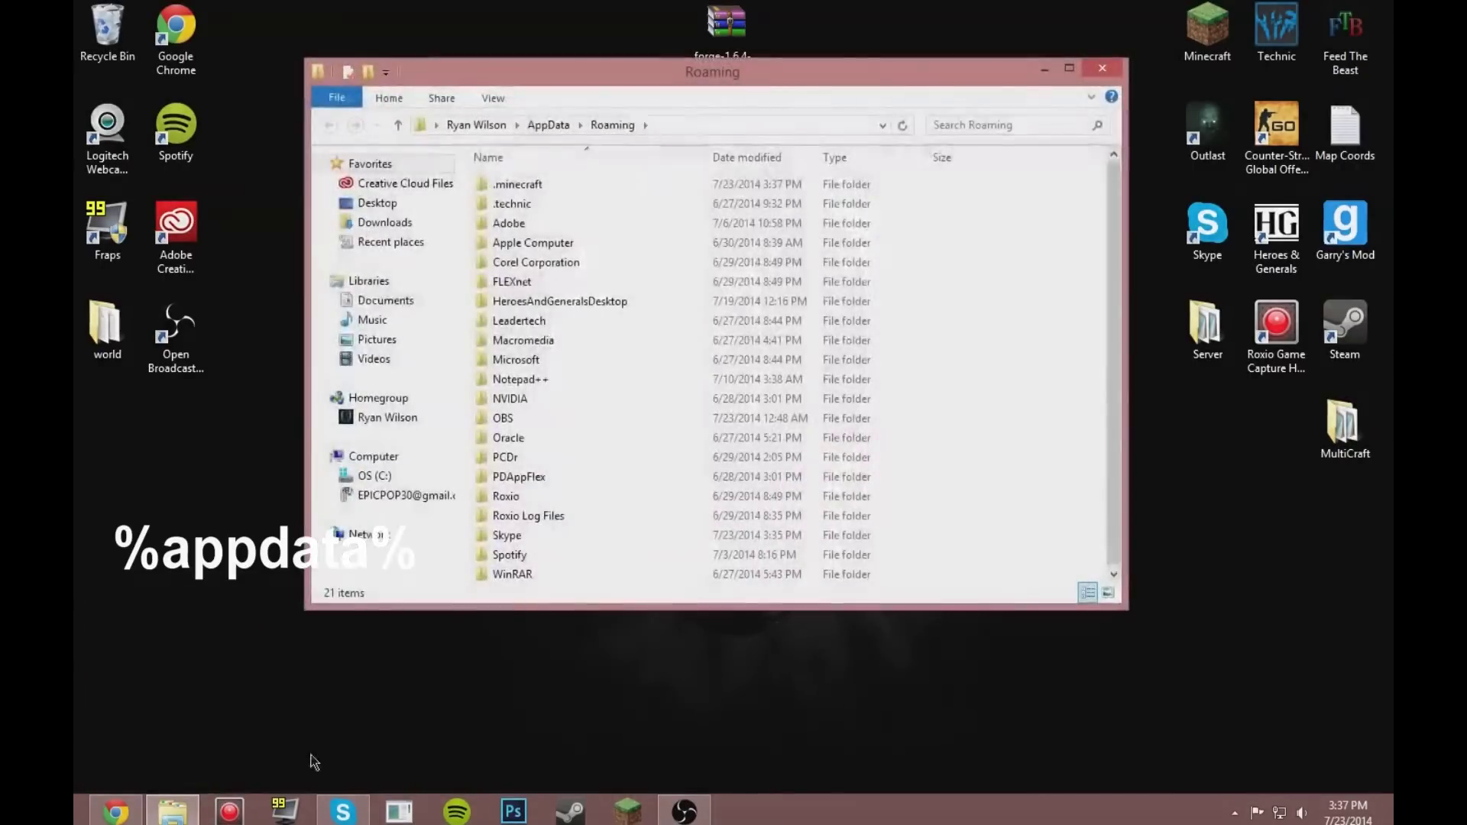
double_click(554, 190)
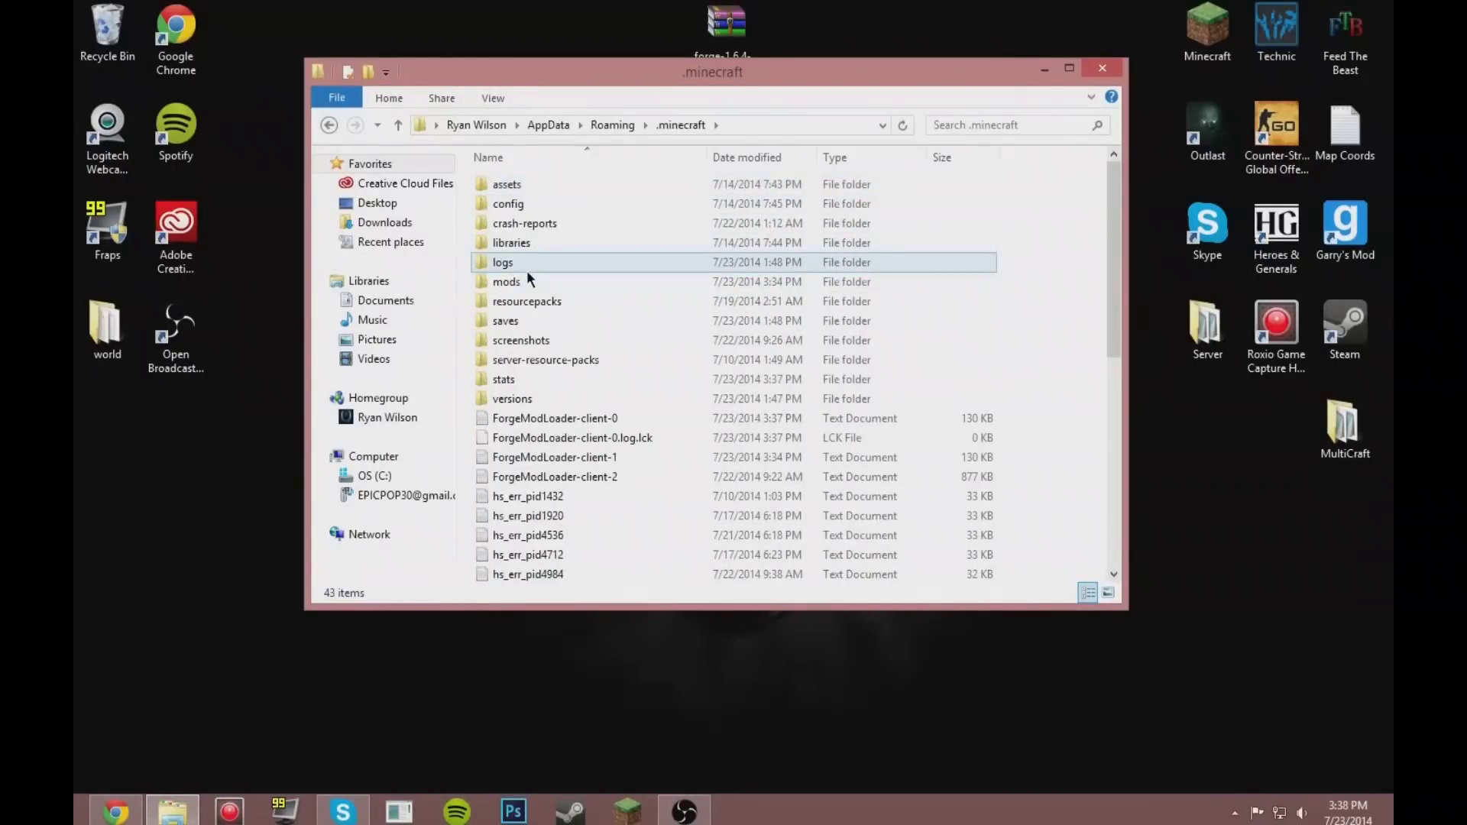
left_click(522, 282)
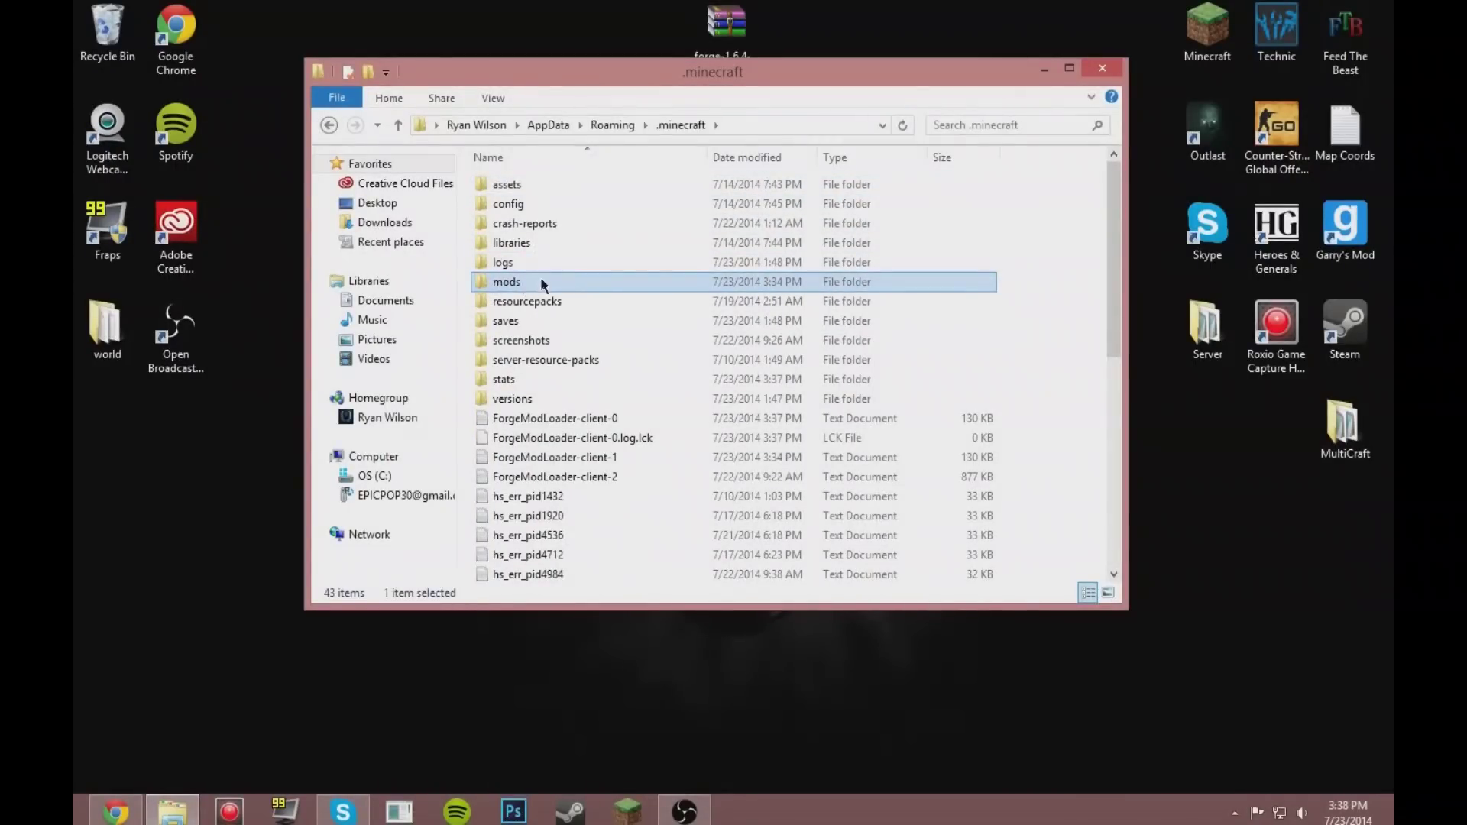
double_click(551, 284)
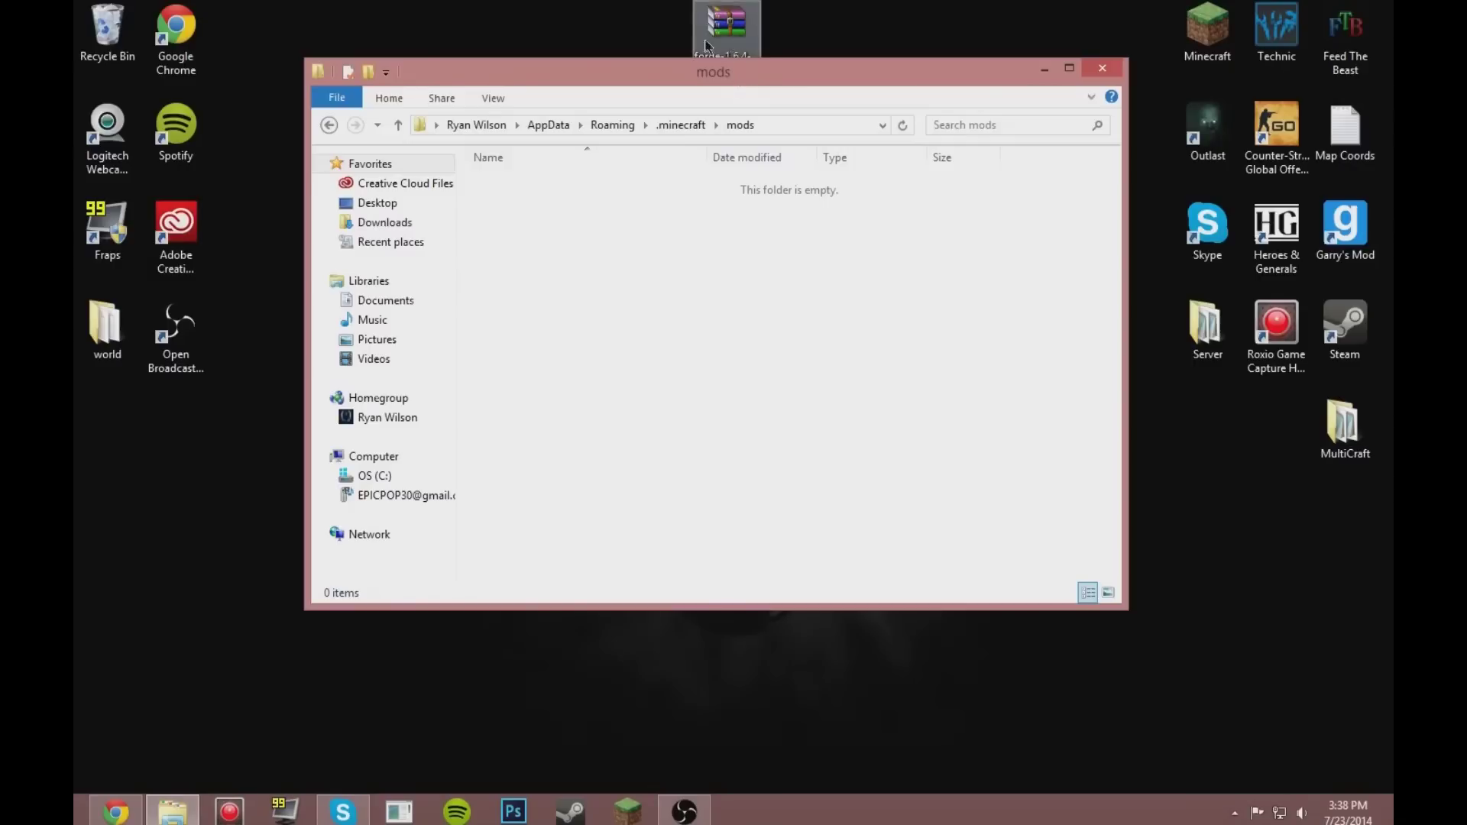
Bring the Chrome window with the Life in the Woods page back to the front.
left_click(115, 816)
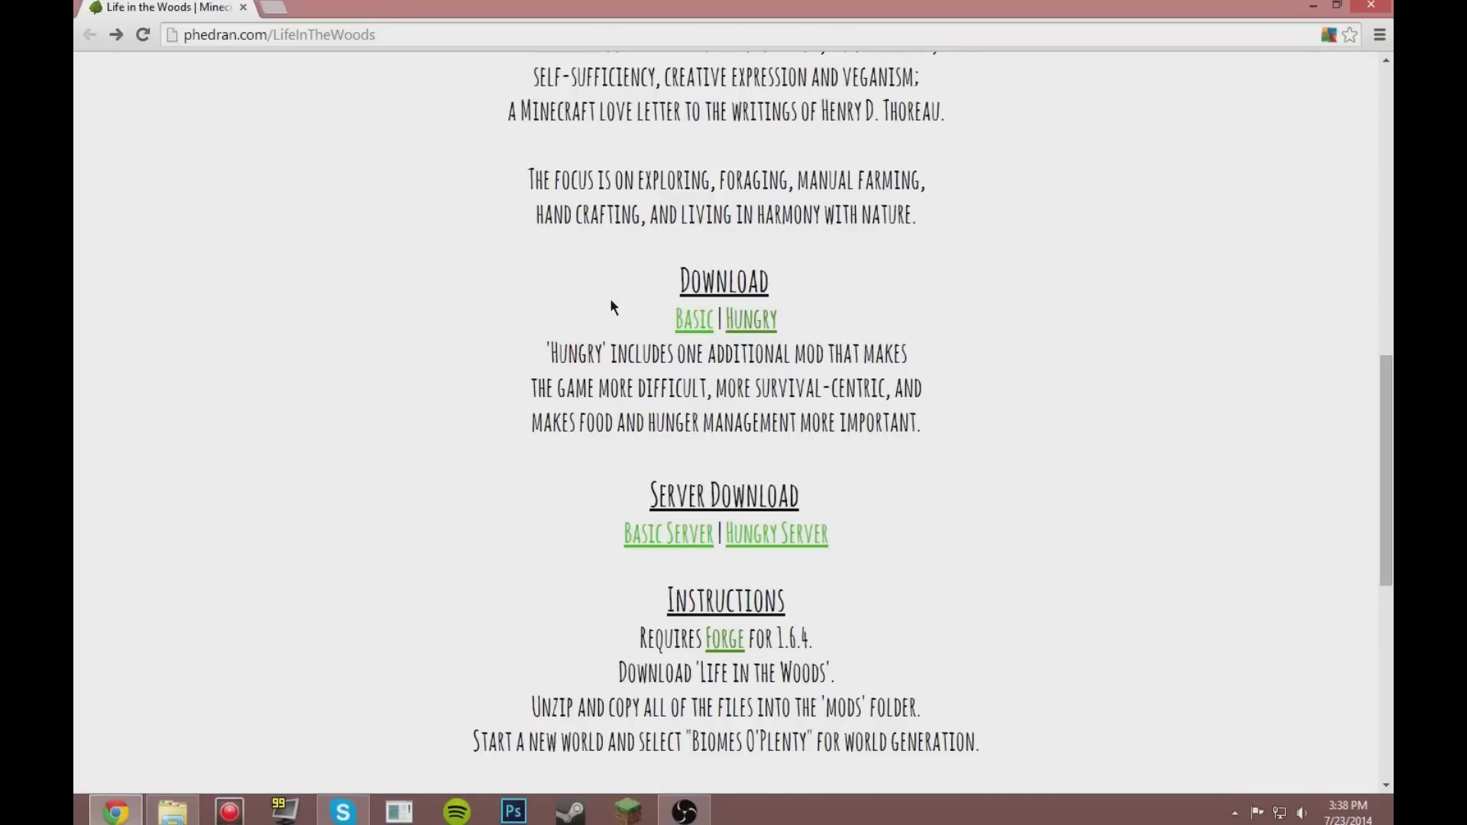
Download LifeInTheWoodsBasic.zip (10.61 MB) from MediaFire onto the desktop and close the browser.
left_click(681, 323)
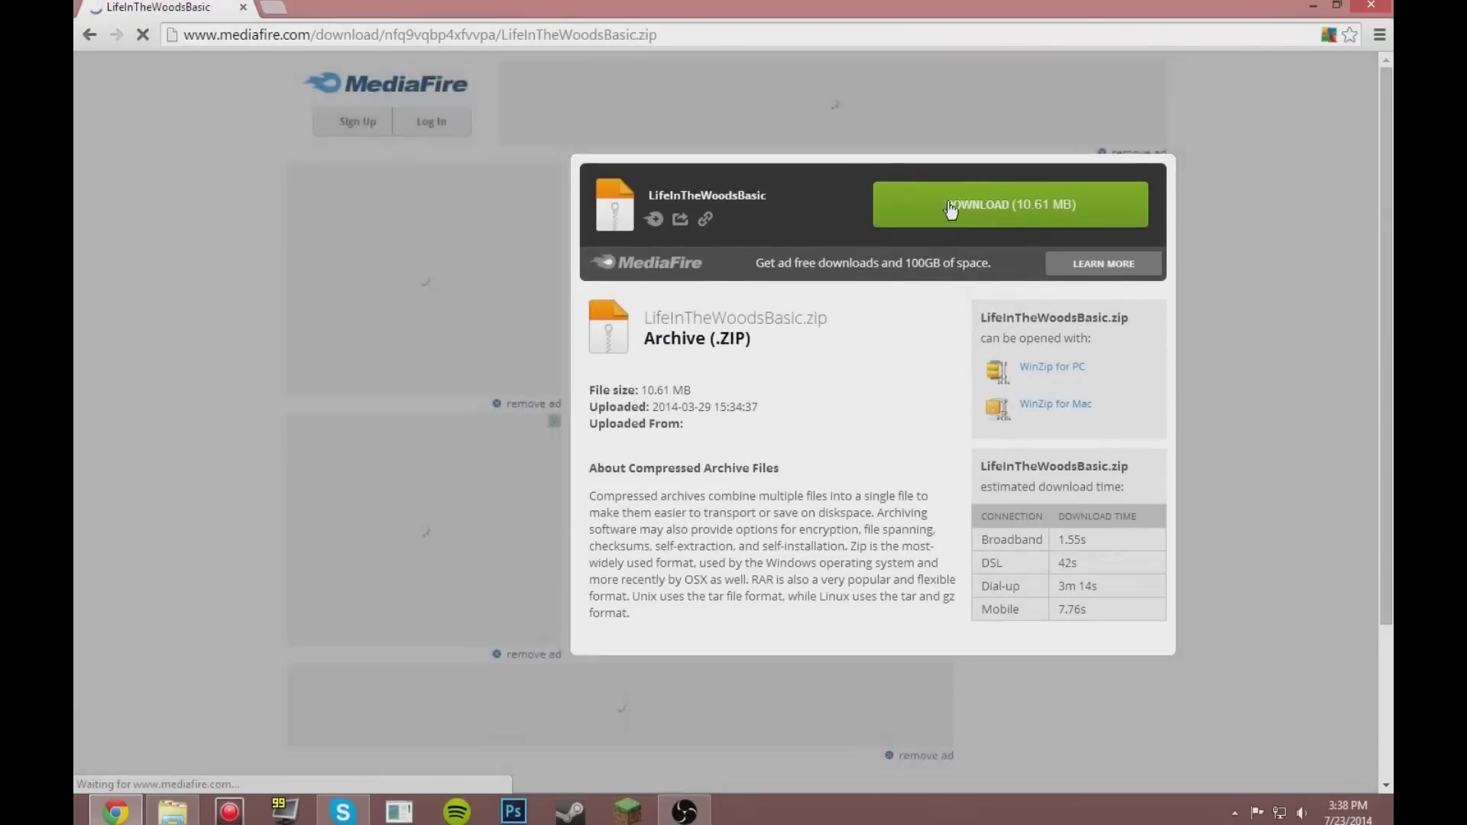
left_click(951, 205)
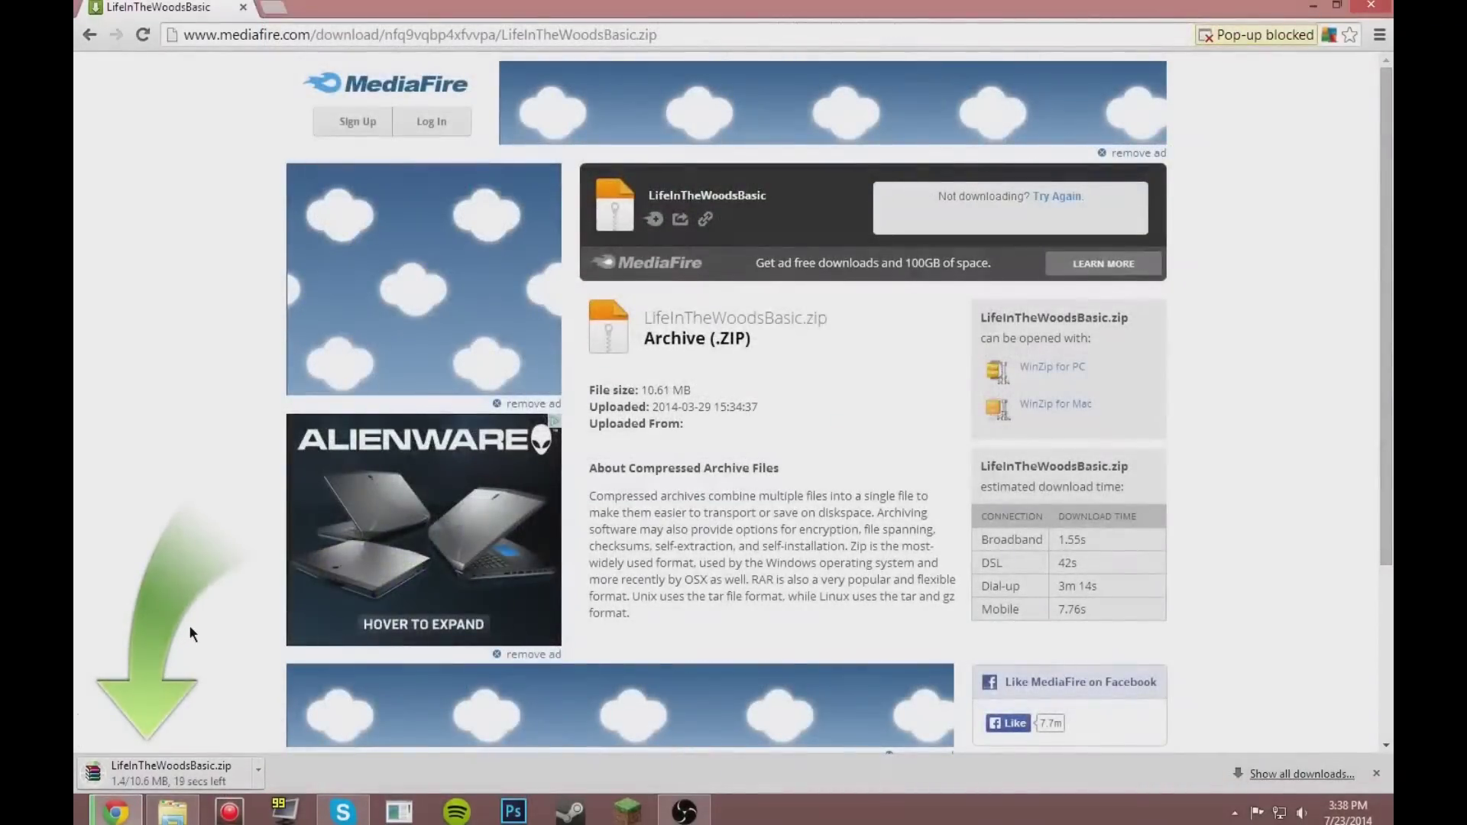
left_click(1337, 7)
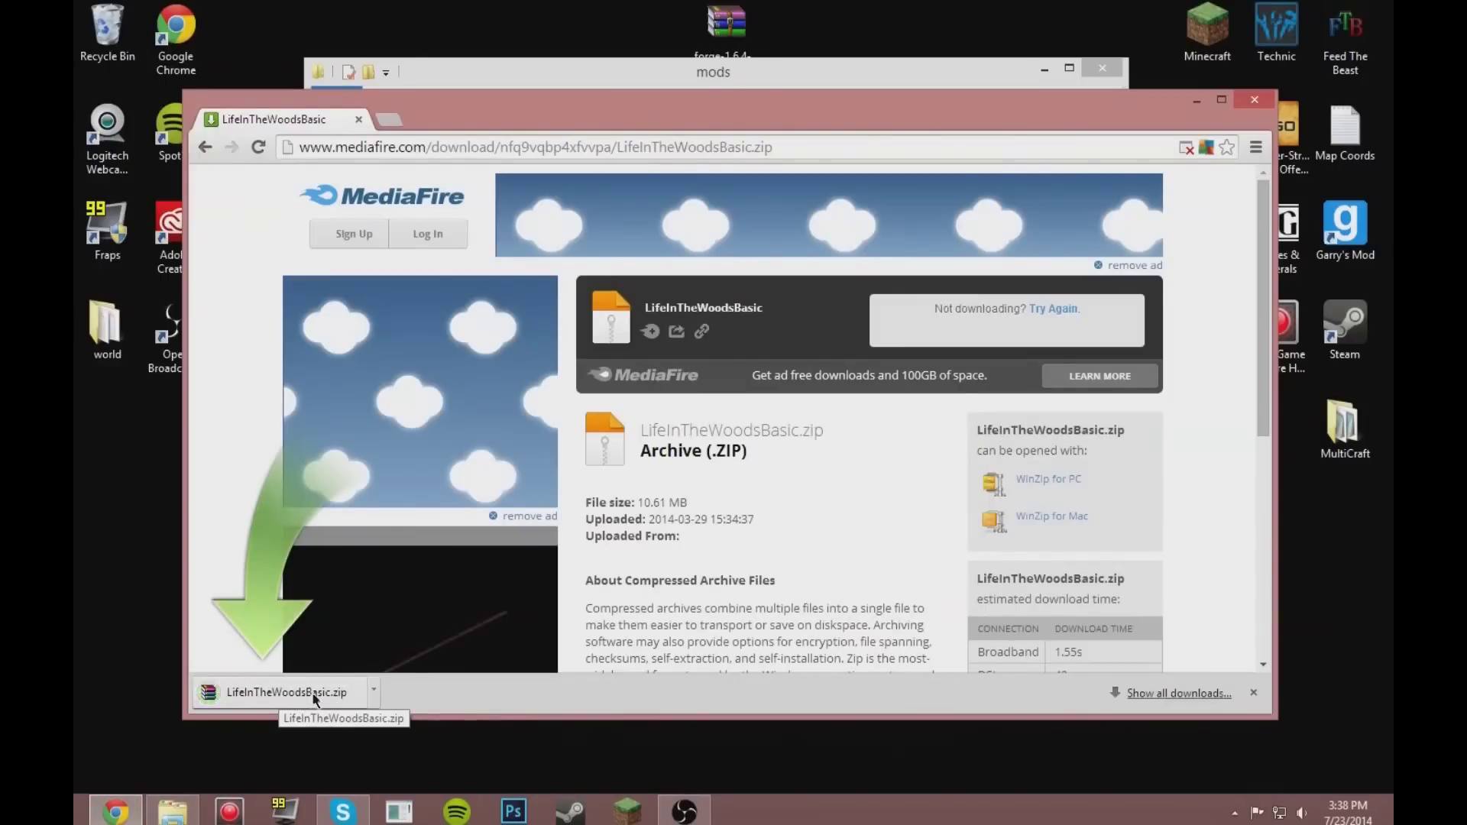
left_click_drag(290, 692, 172, 735)
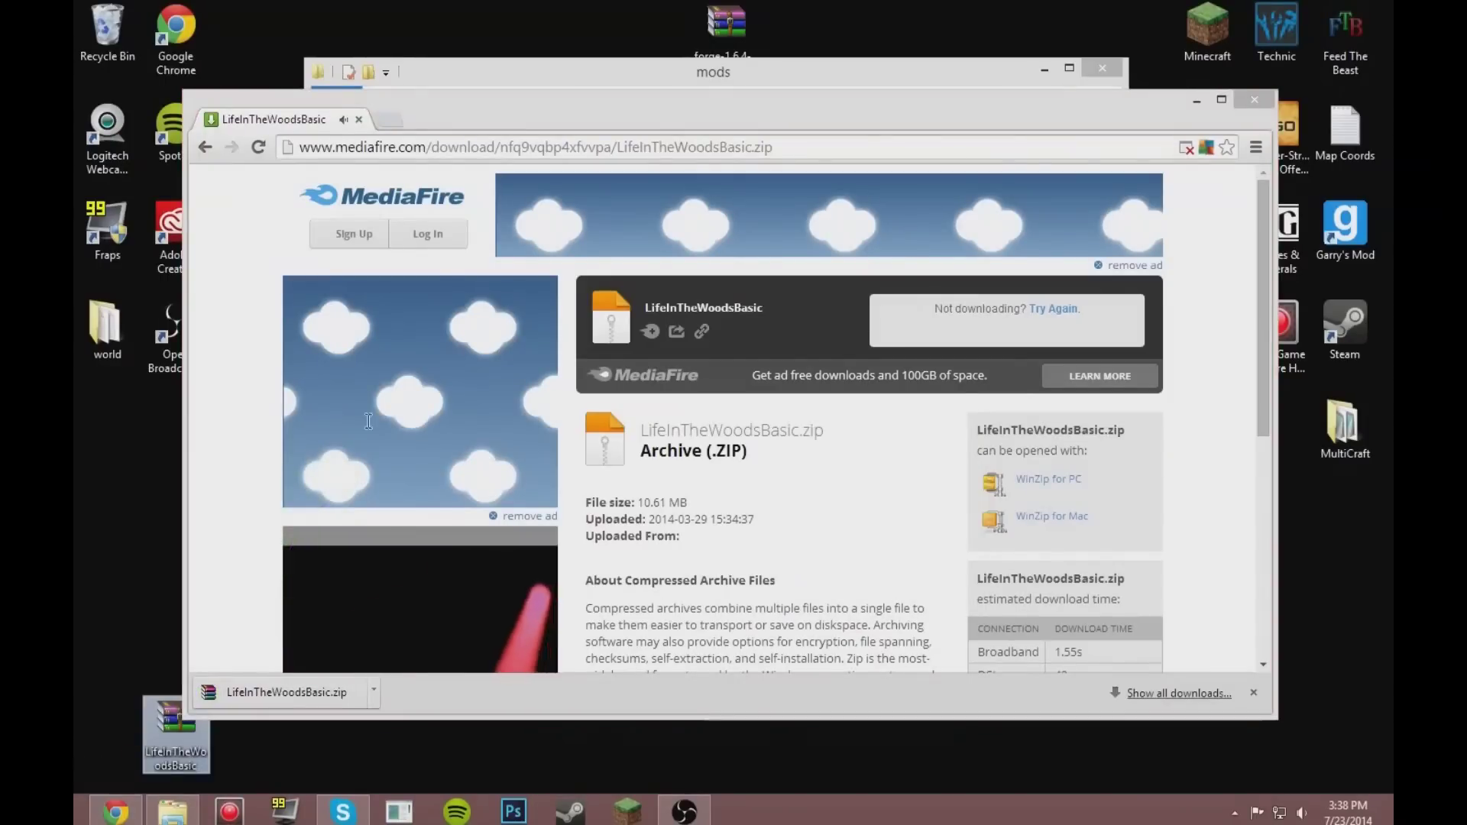
left_click(357, 119)
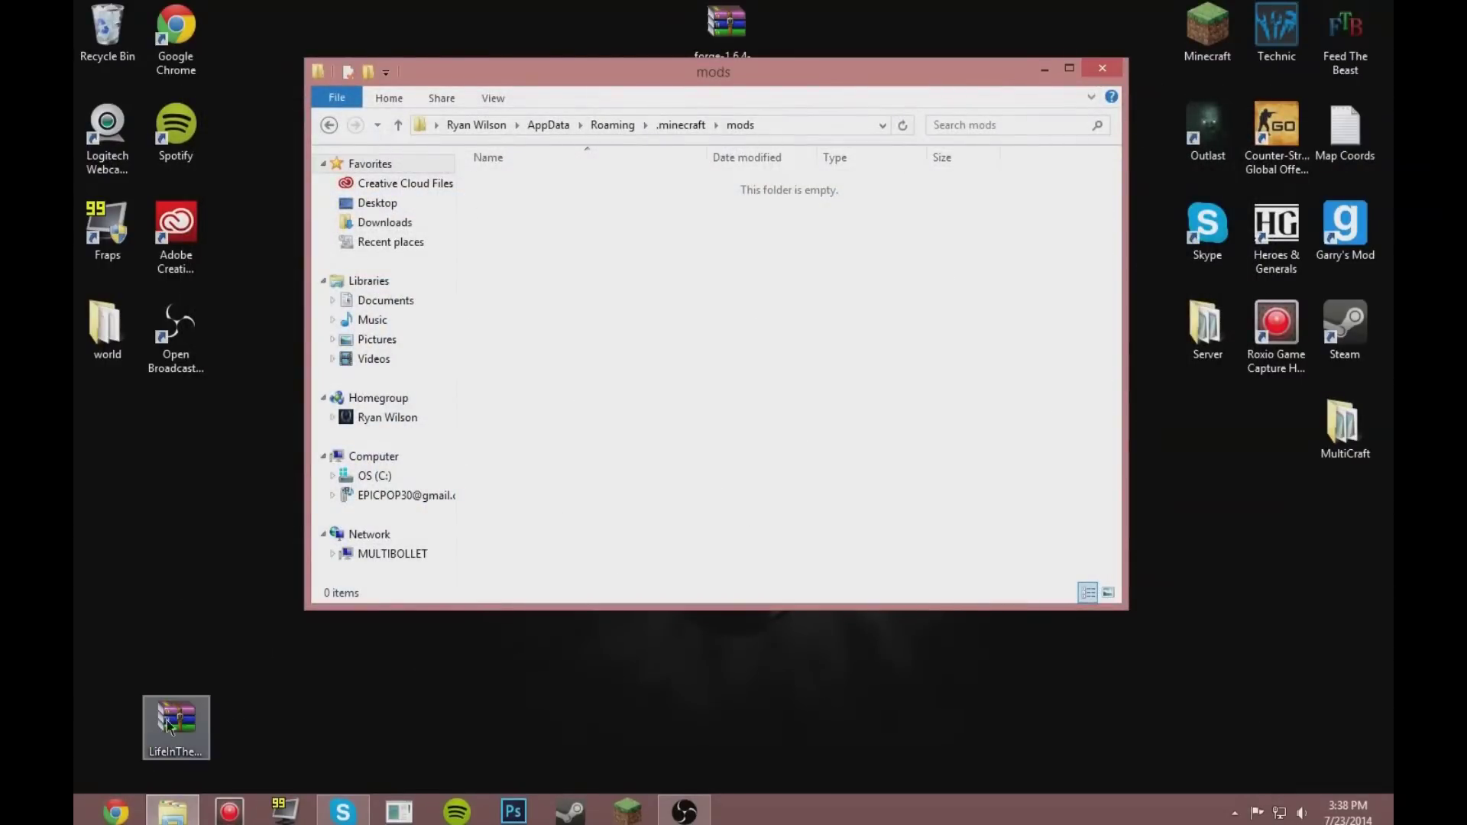
Open LifeInTheWoodsBasic.zip in WinRAR and arrange it beside the mods folder window.
left_click_drag(170, 726, 125, 727)
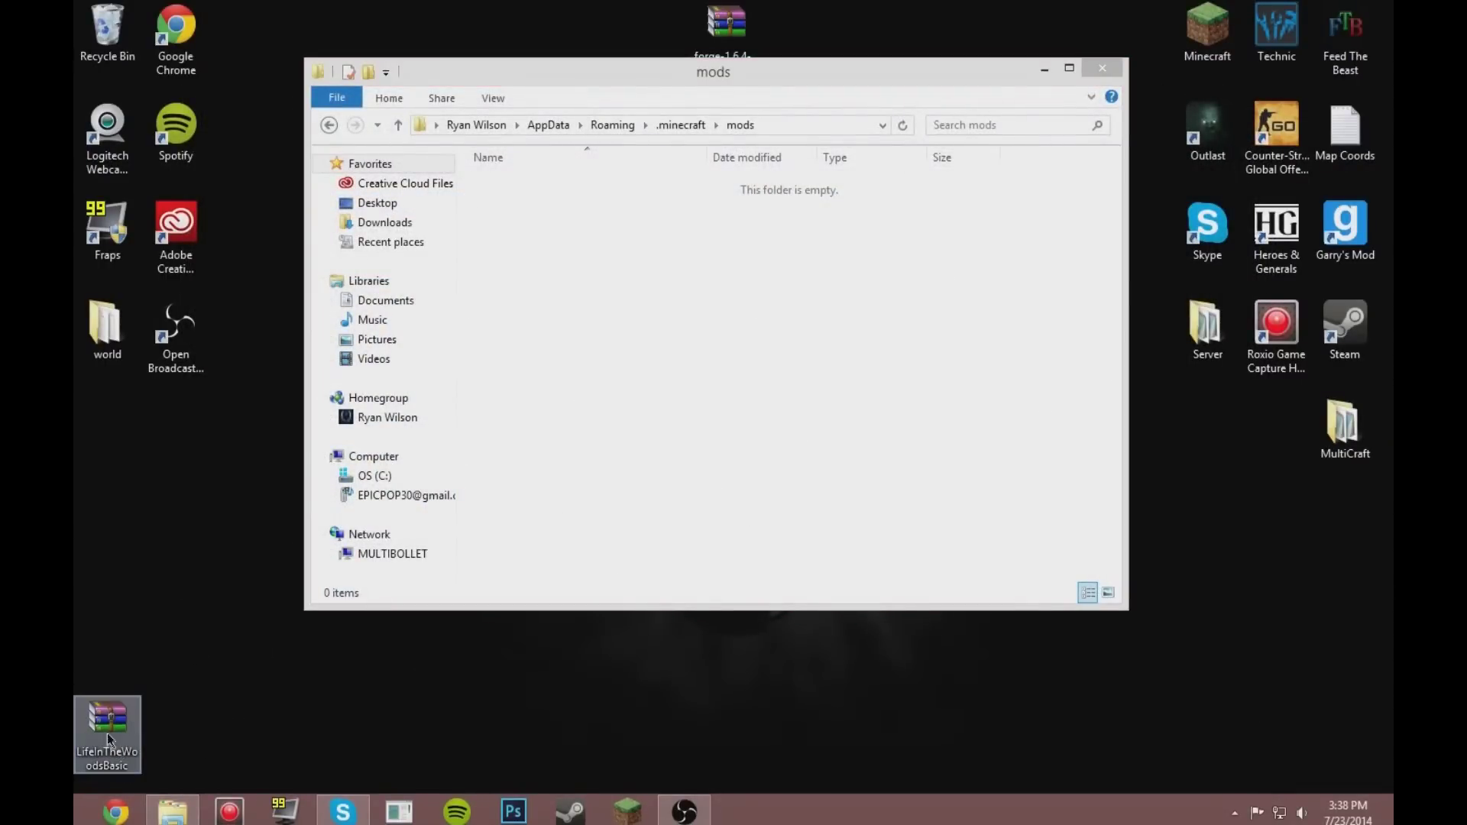
double_click(118, 728)
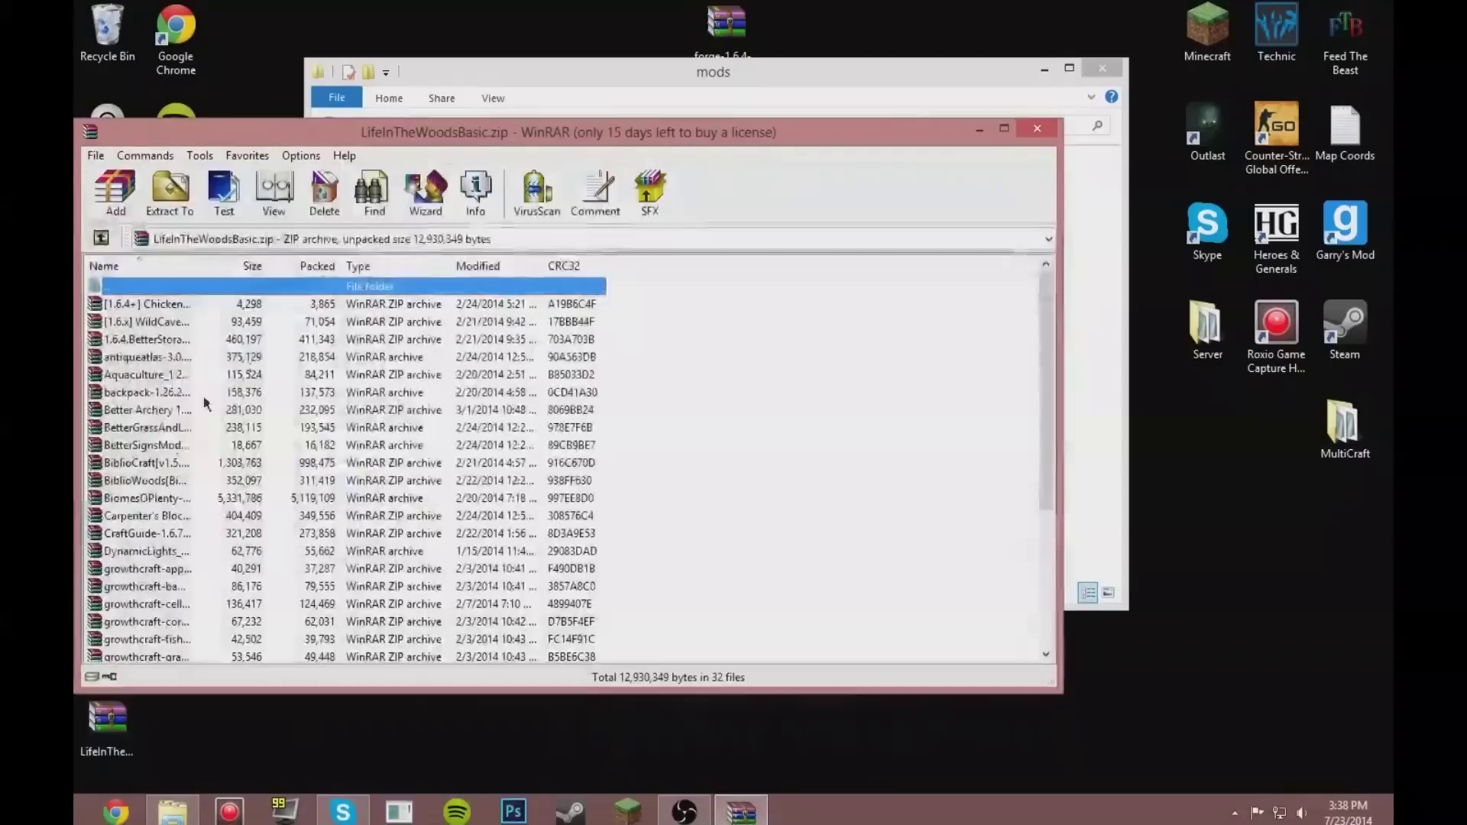
left_click(1036, 130)
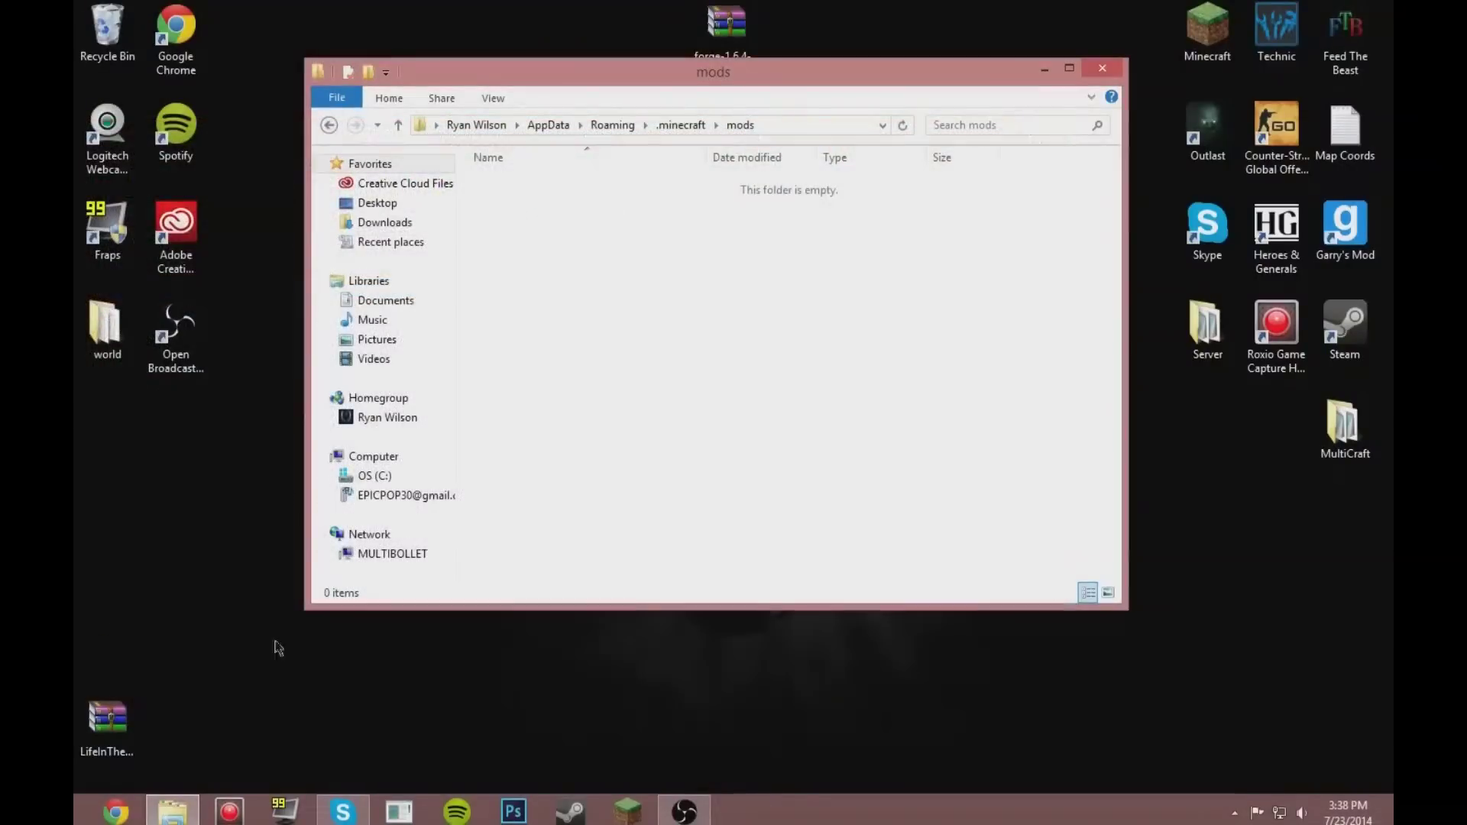
double_click(115, 722)
left_click_drag(746, 139, 1121, 239)
left_click_drag(732, 75, 510, 12)
left_click(874, 230)
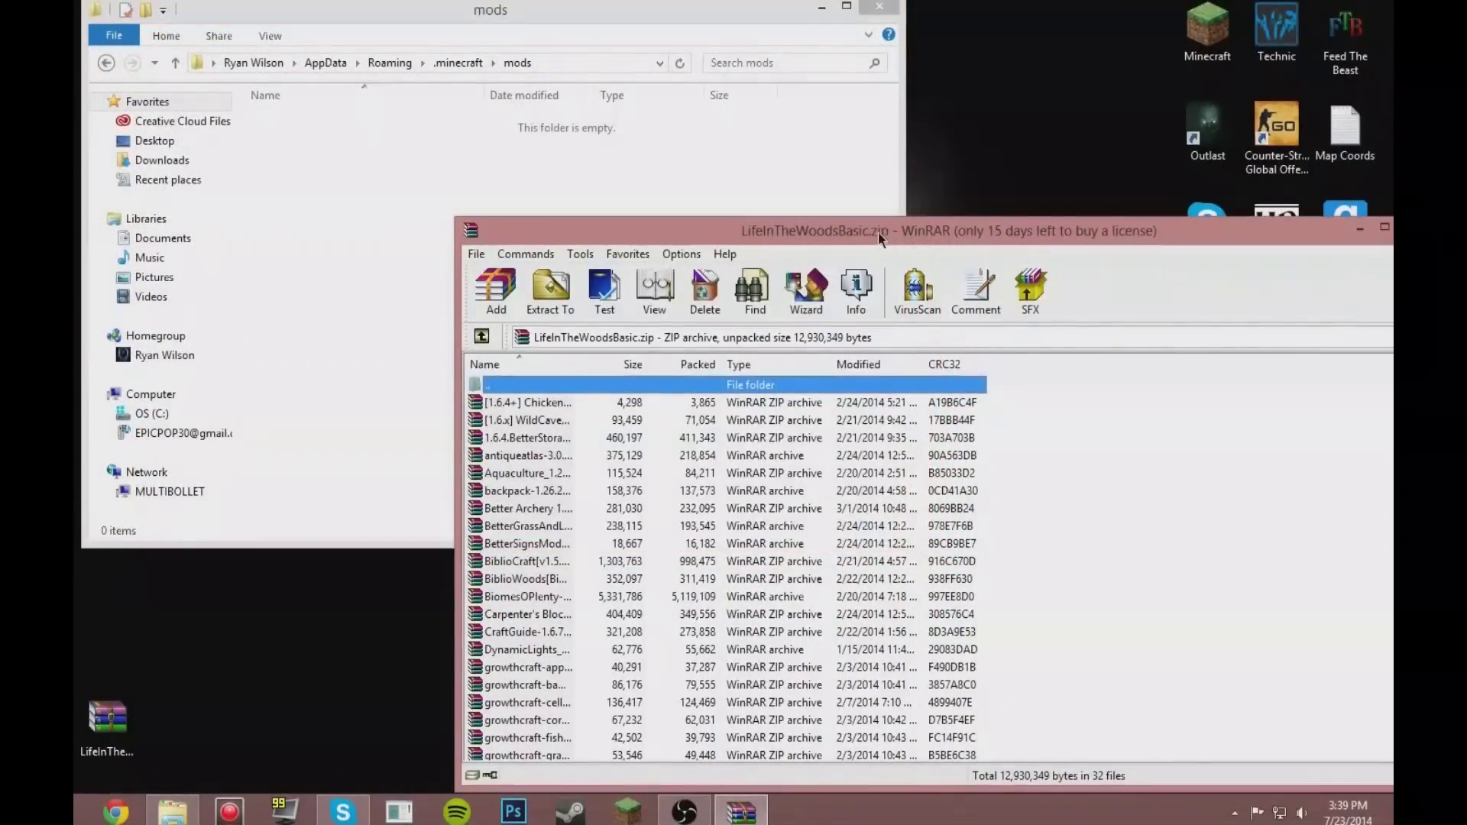
left_click_drag(875, 230, 813, 179)
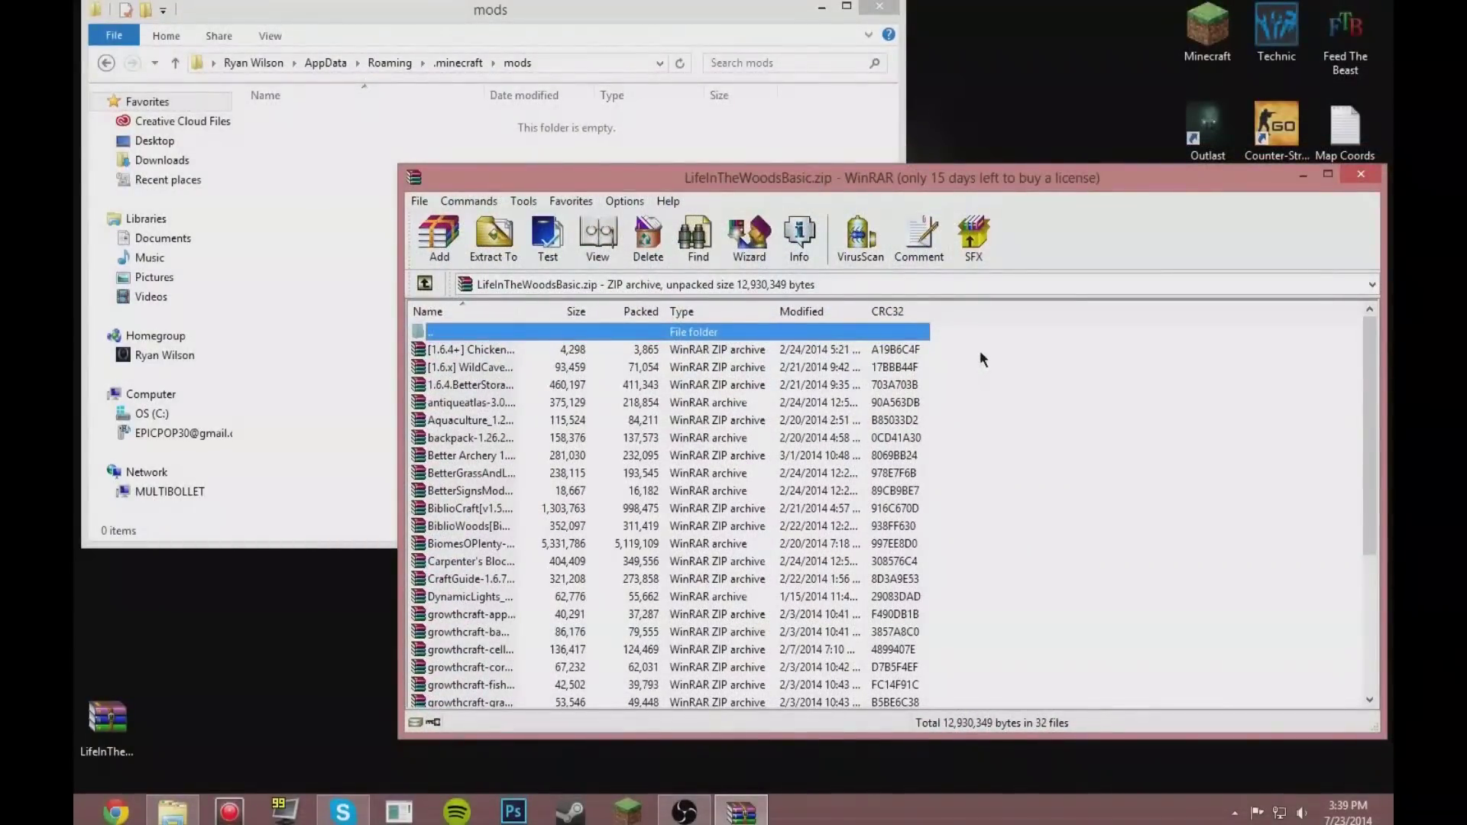
Copy all 32 archive files into .minecraft\mods, then close both windows.
left_click_drag(979, 351, 628, 767)
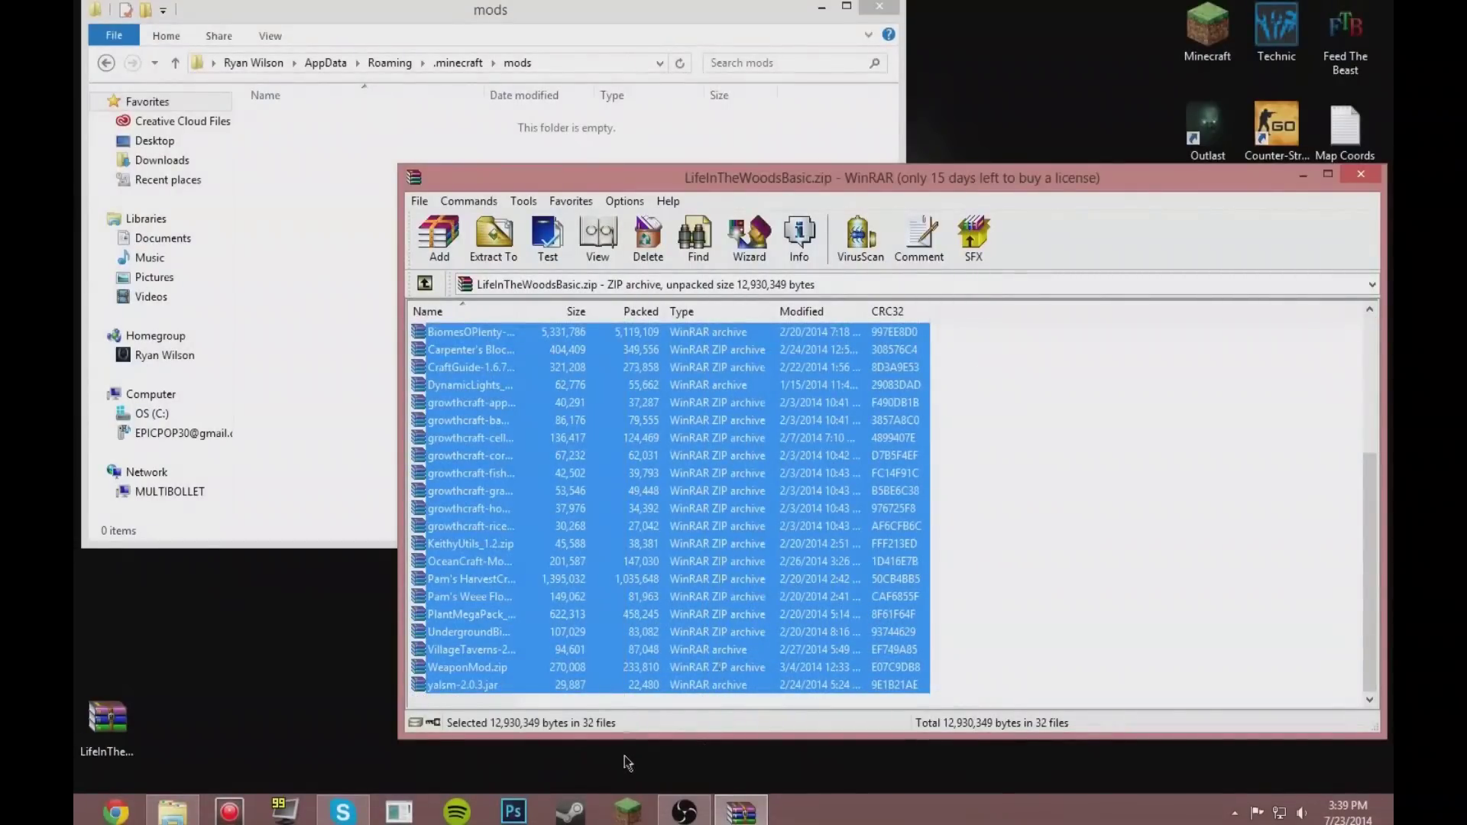
left_click_drag(676, 468, 315, 272)
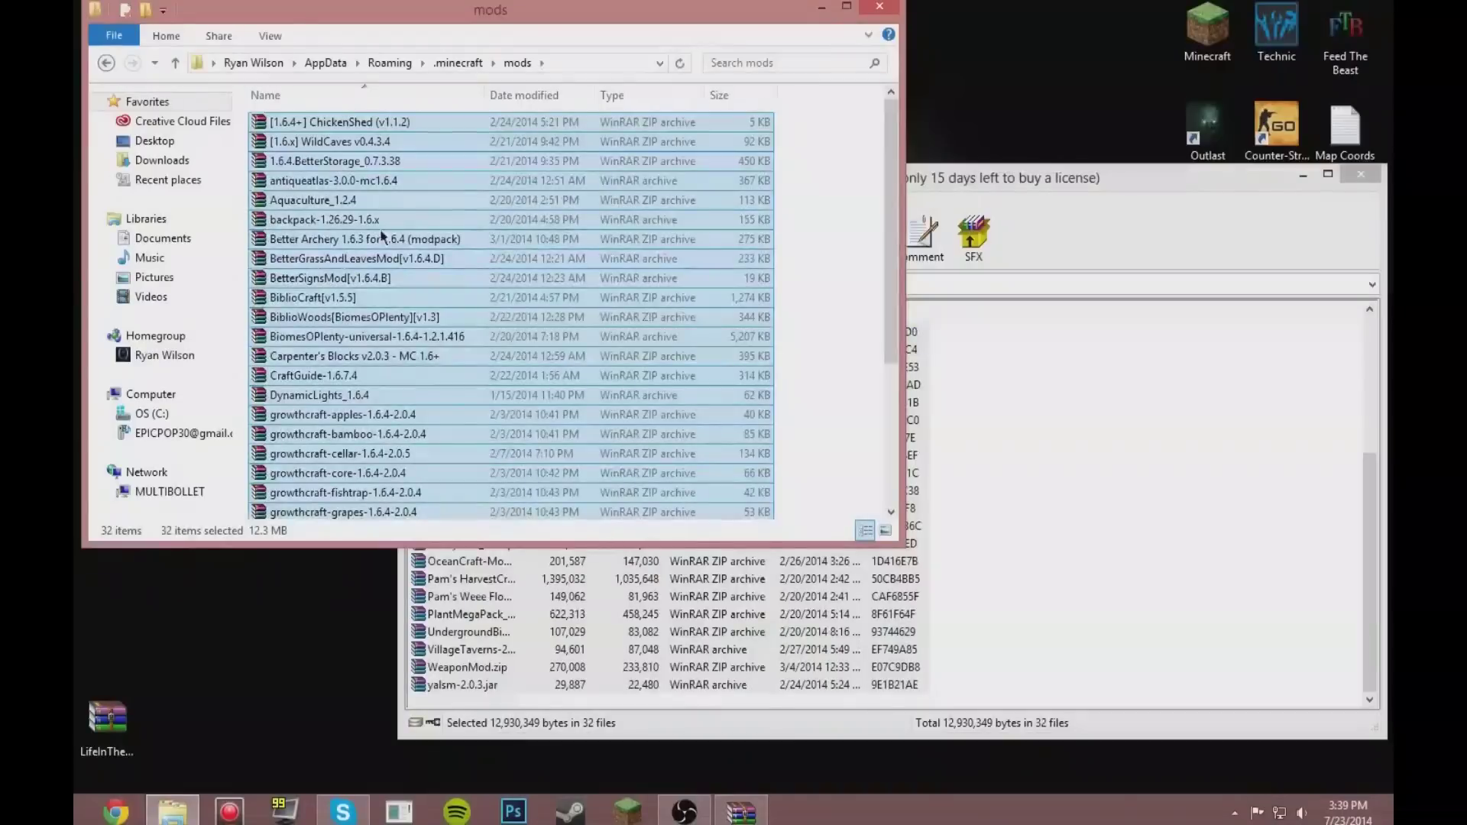
left_click(839, 298)
scroll(839, 302, "down", 4)
scroll(839, 302, "up", 4)
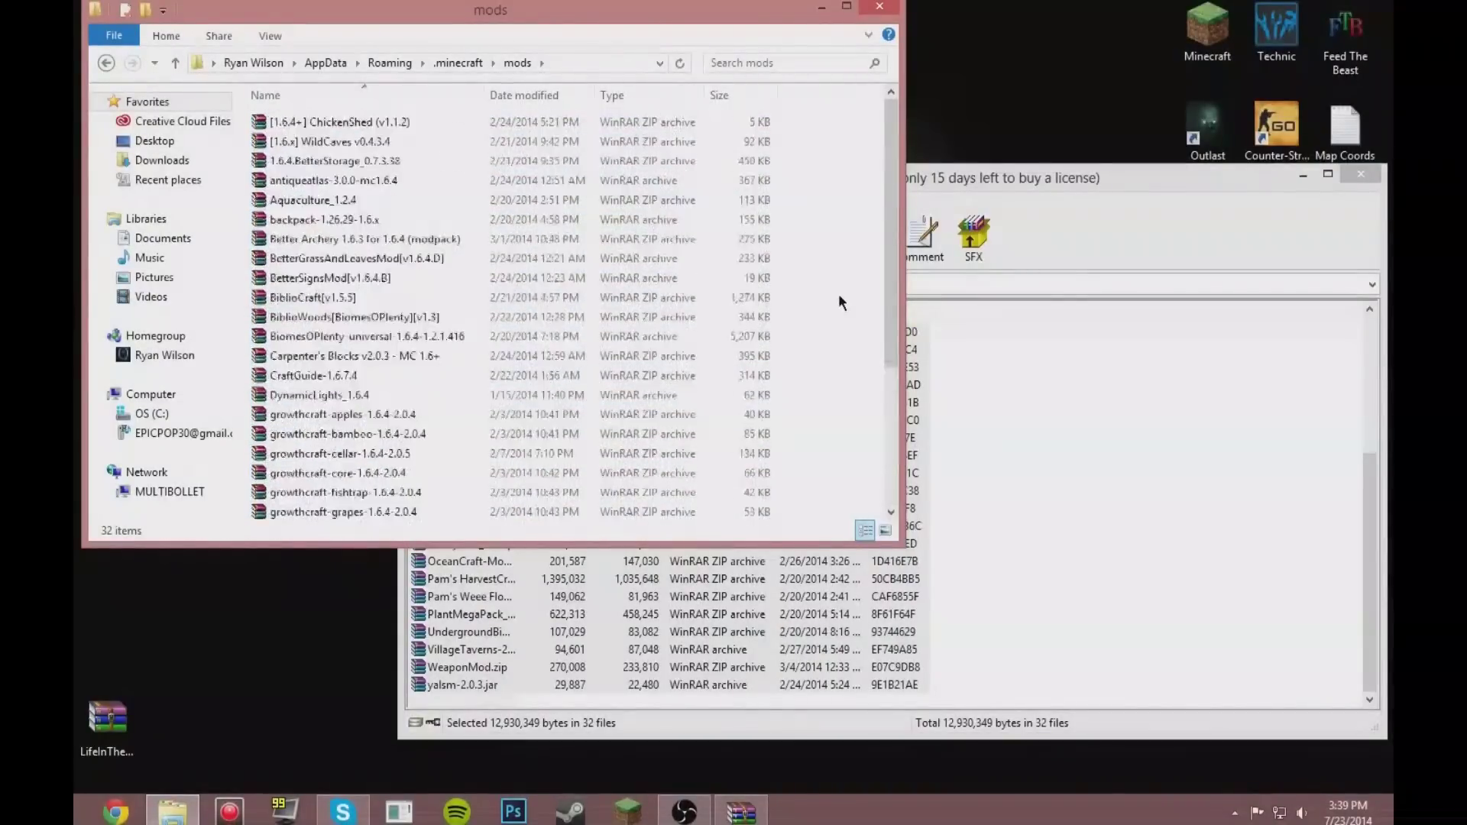
scroll(839, 303, "down", 4)
scroll(839, 303, "up", 4)
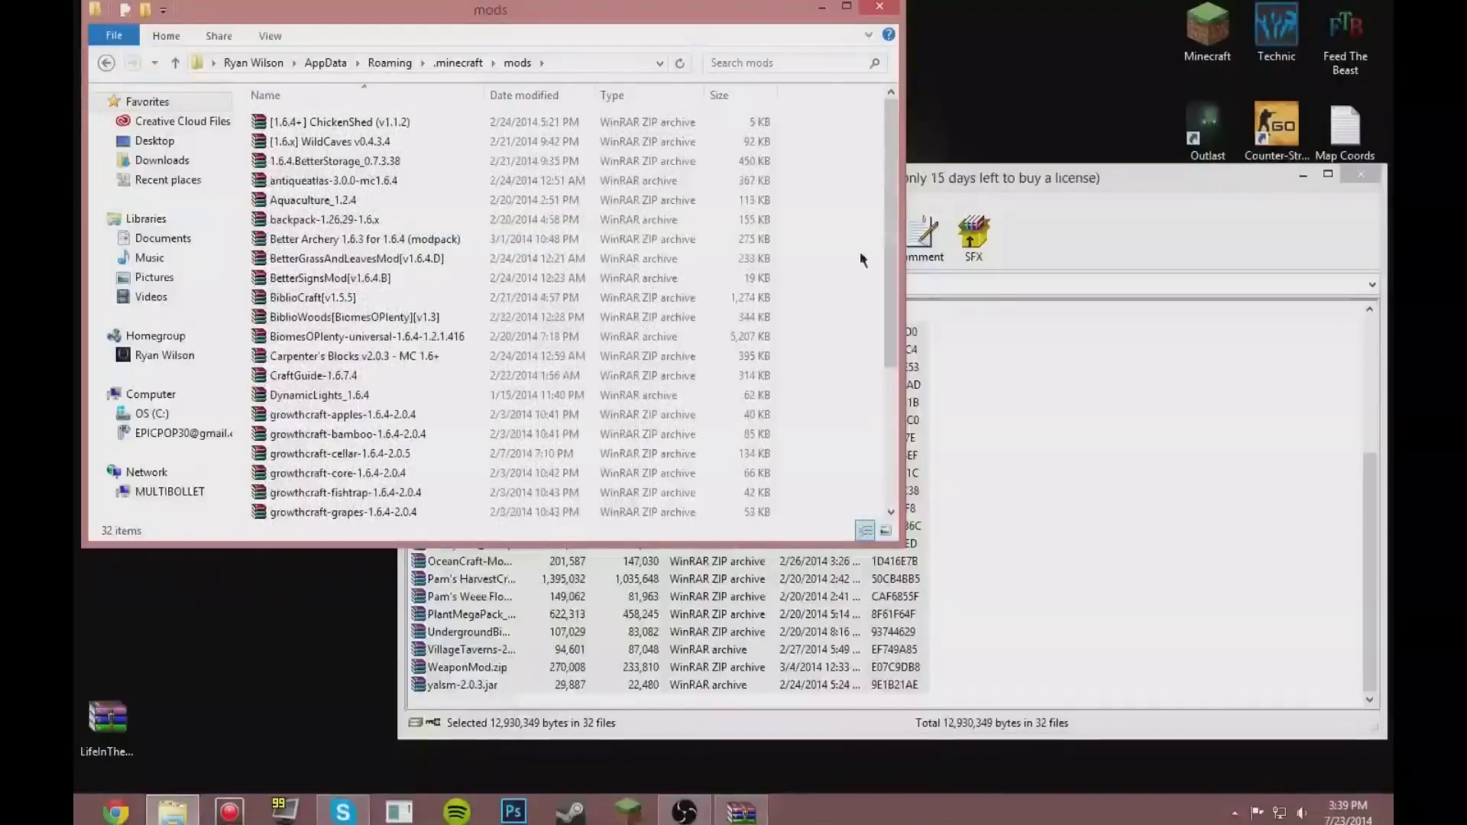
left_click(879, 9)
left_click(1360, 175)
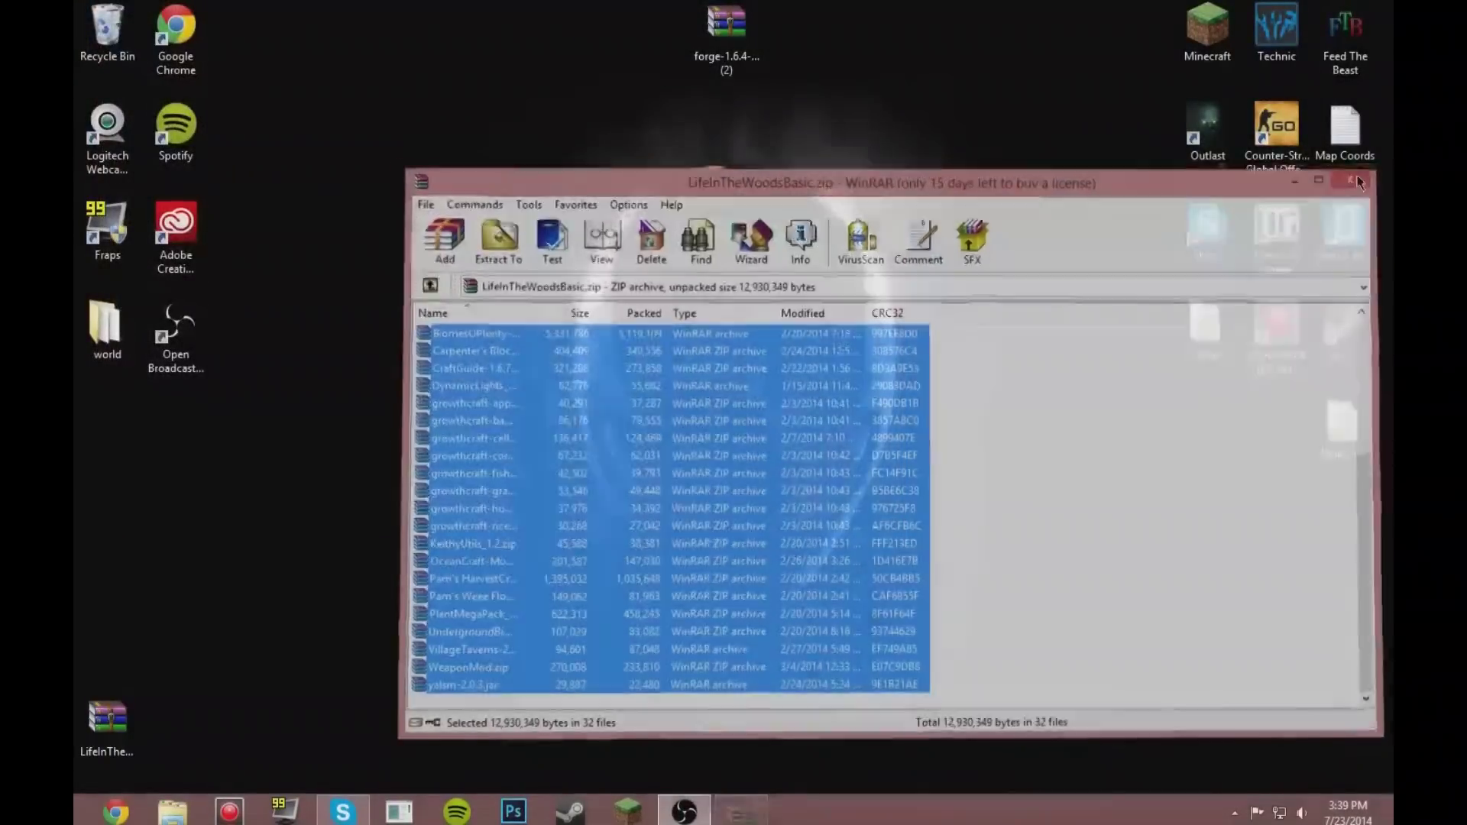
Launch Minecraft 1.6.4 with the Forge profile and confirm the Mods list shows 43 mods, including BiblioCraft.
double_click(1211, 34)
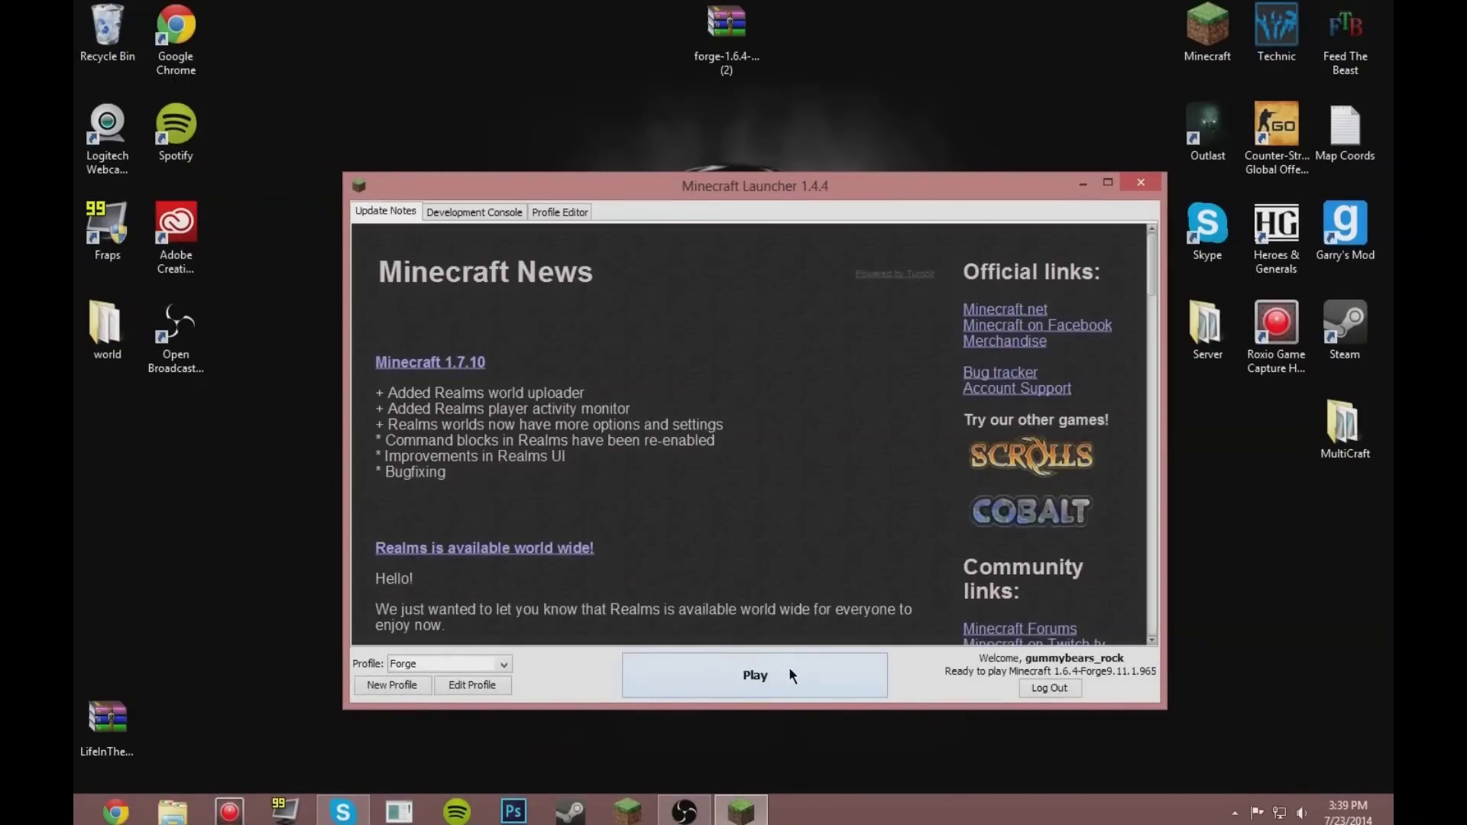
left_click(787, 667)
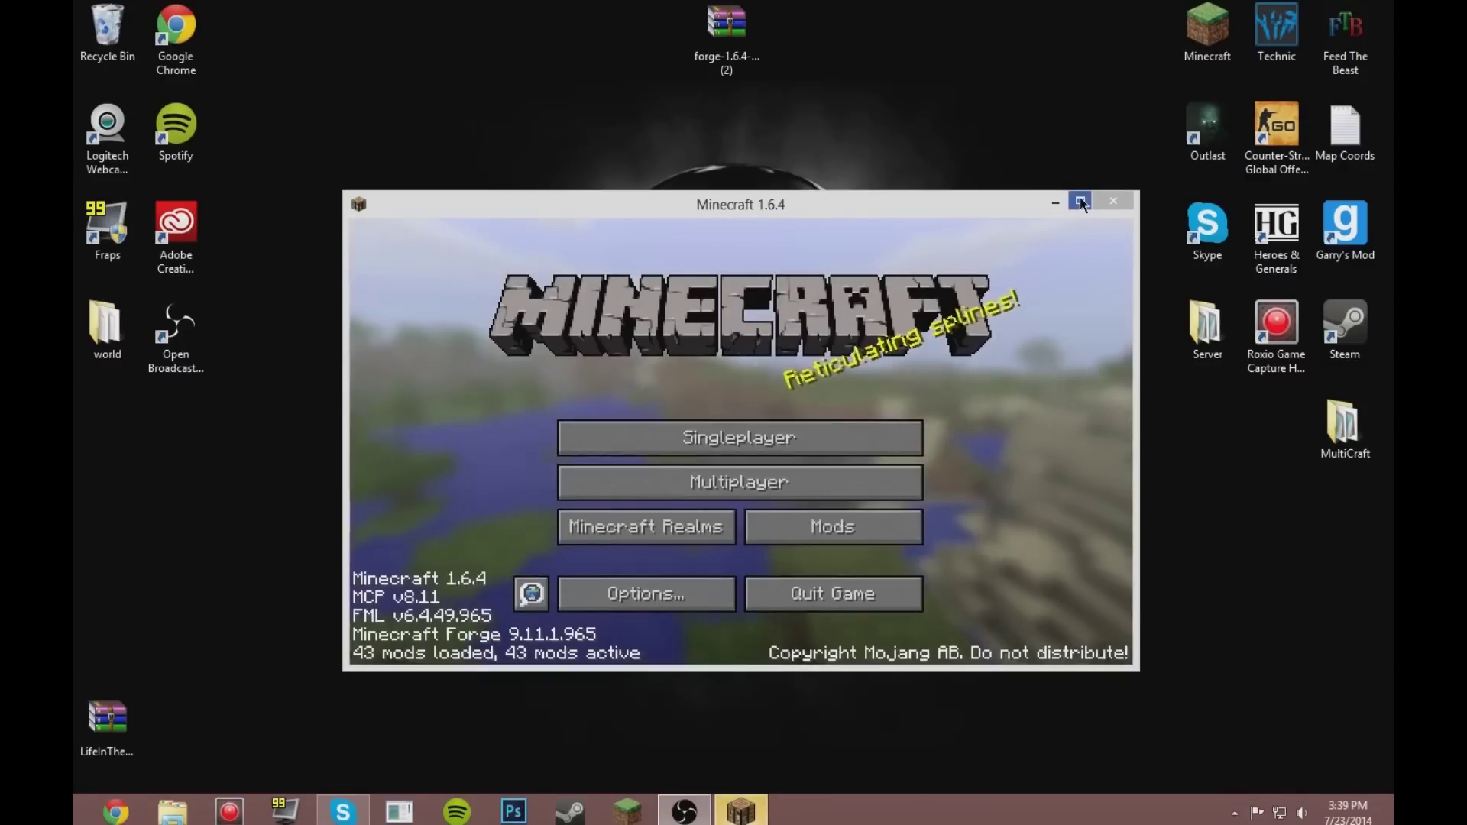
left_click(1080, 201)
left_click(874, 505)
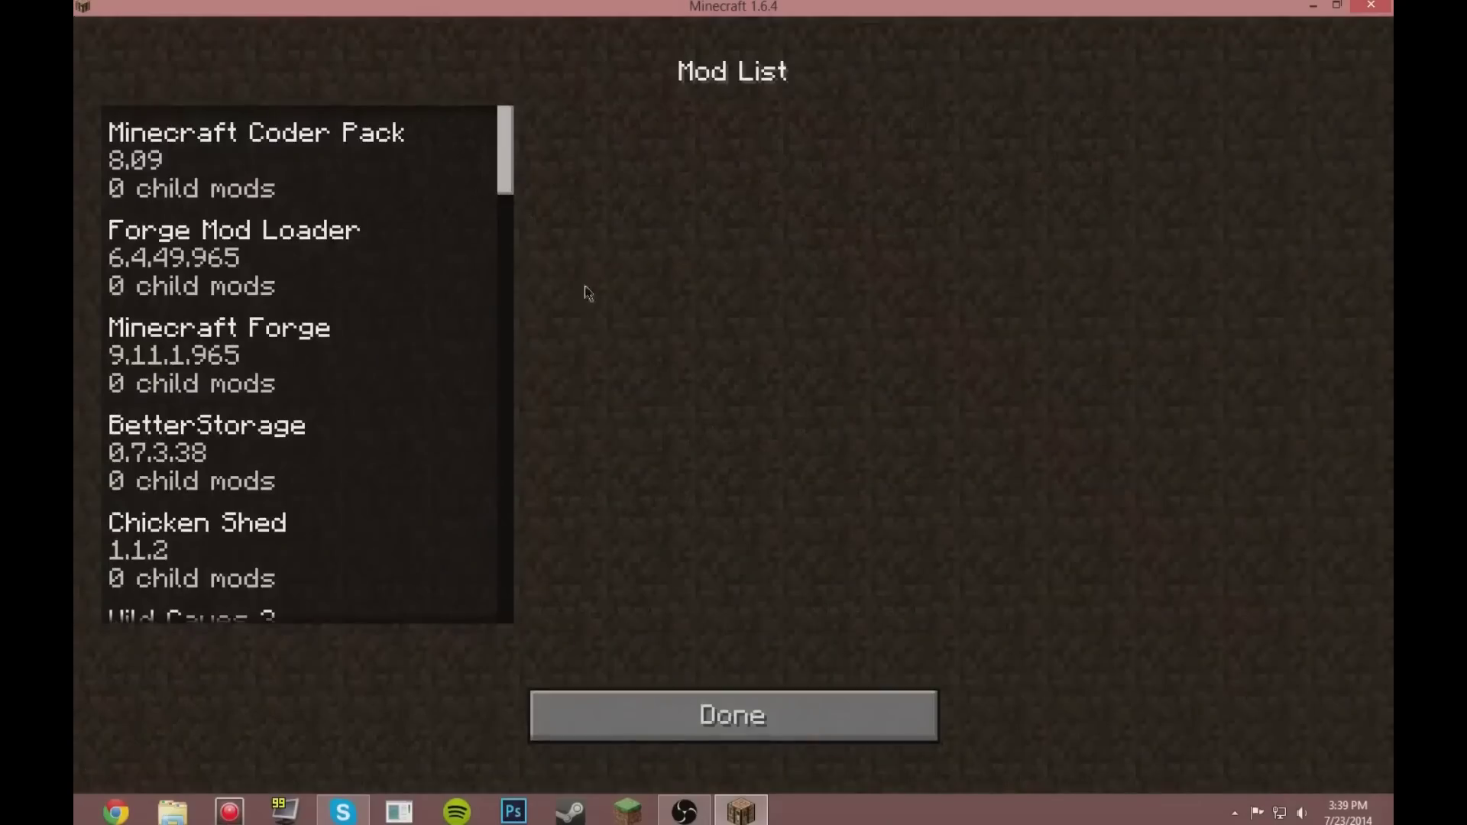
left_click_drag(505, 181, 626, 182)
left_click(795, 719)
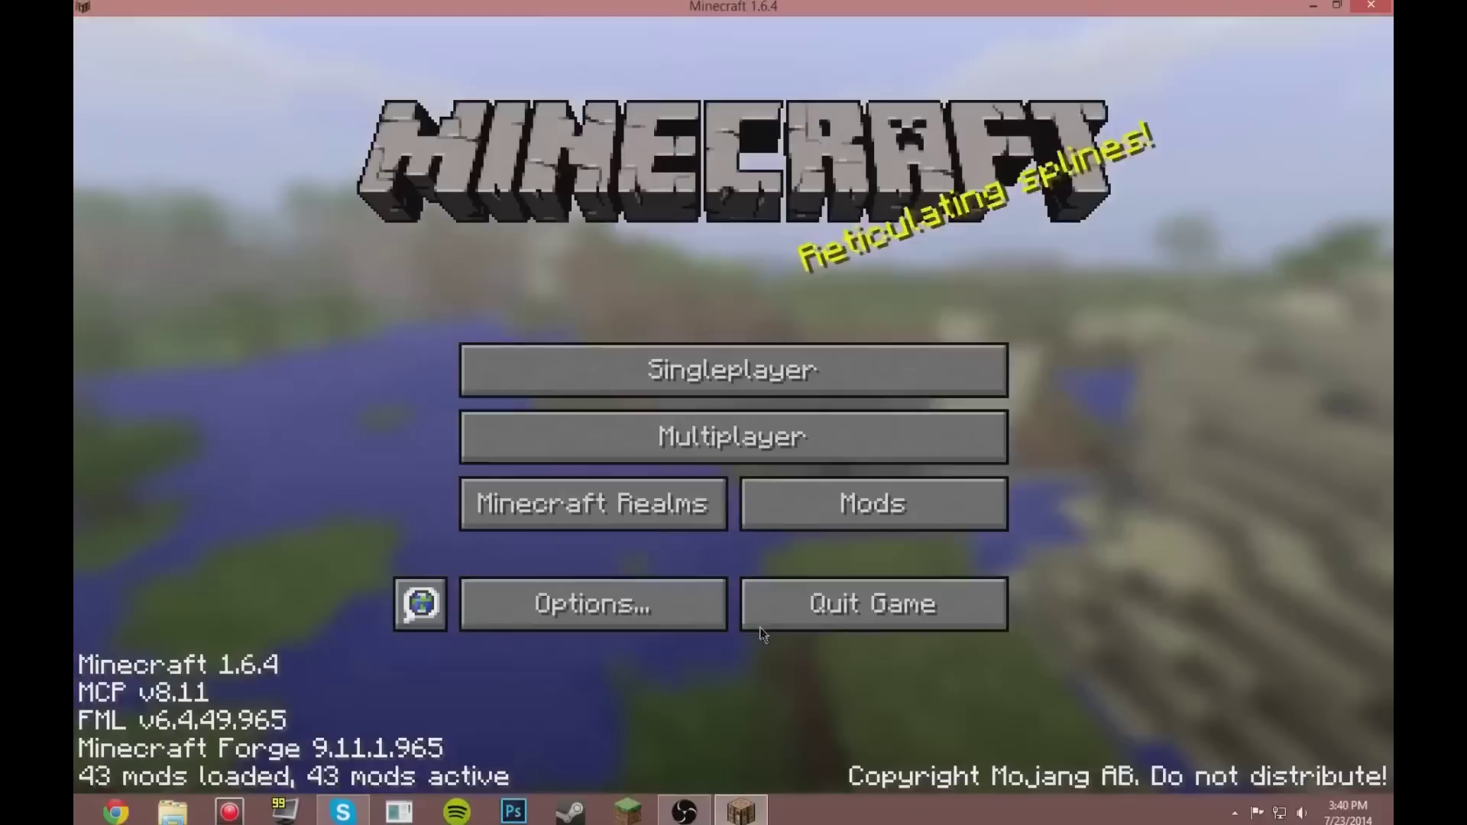
Quit Minecraft and move the forge-1.6.4 installer beside the LifeInTheWoods zip at the desktop's bottom-left.
left_click(854, 607)
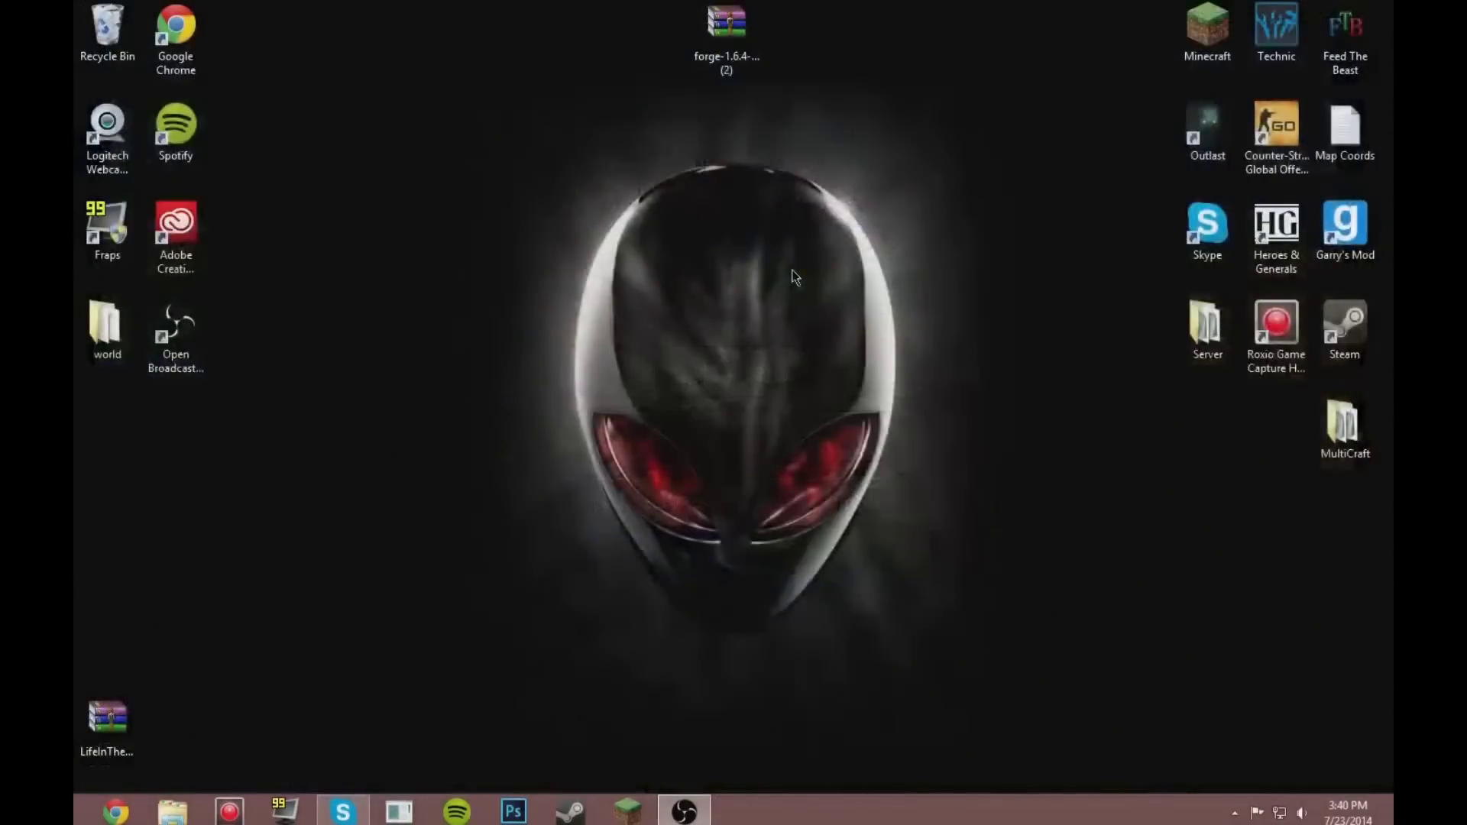
left_click_drag(731, 38, 181, 728)
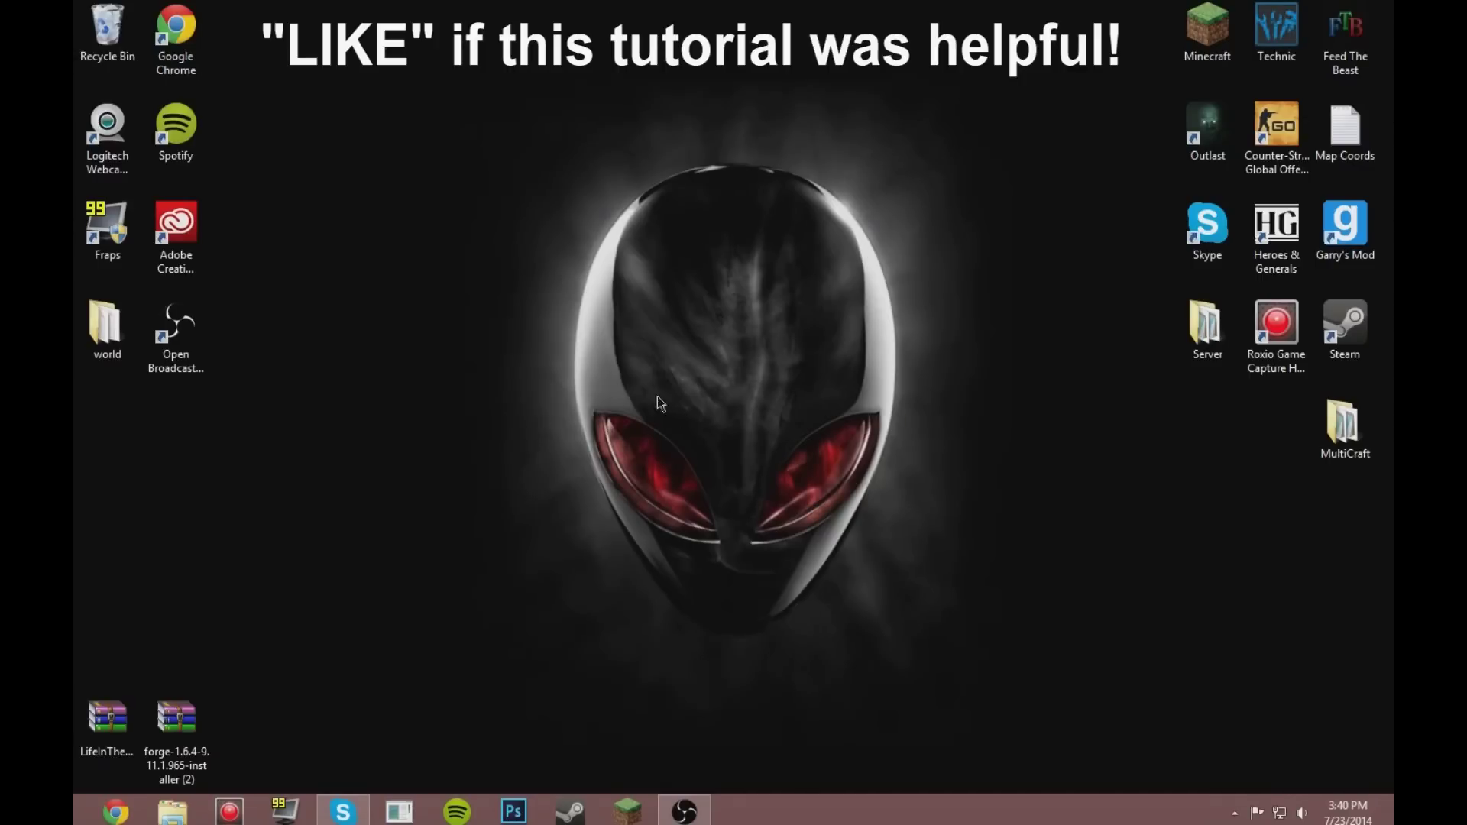
left_click_drag(584, 406, 886, 559)
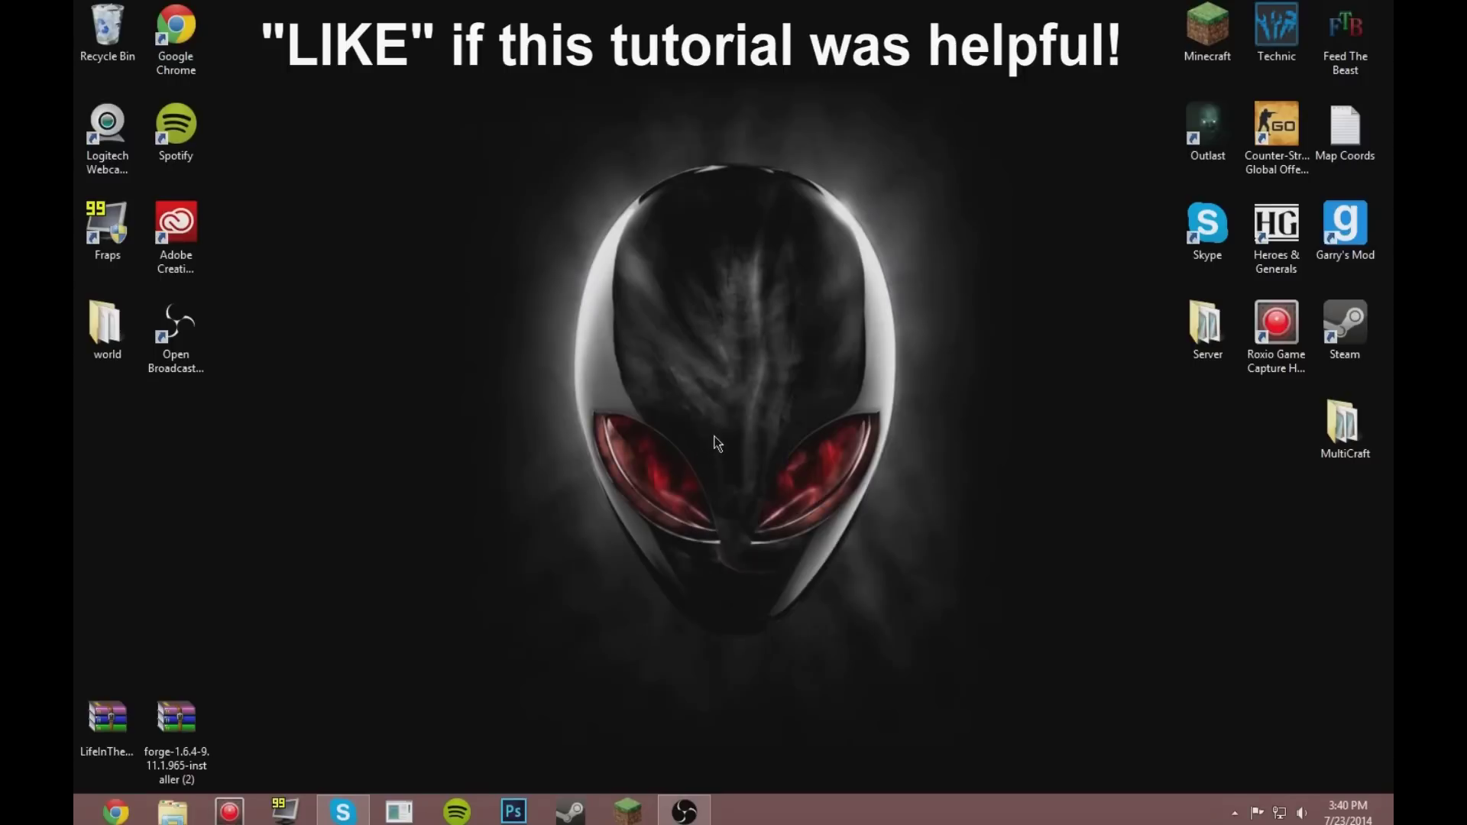